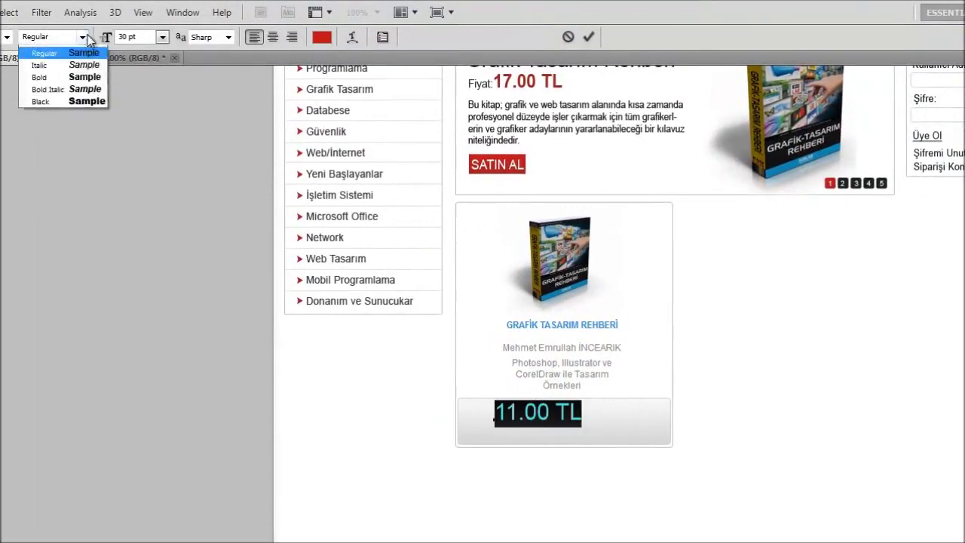
Make the 11.00 TL price text bold and reduce its "00 TL" part to 20 pt.
{"action": "left_click", "coordinate": [58, 88]}
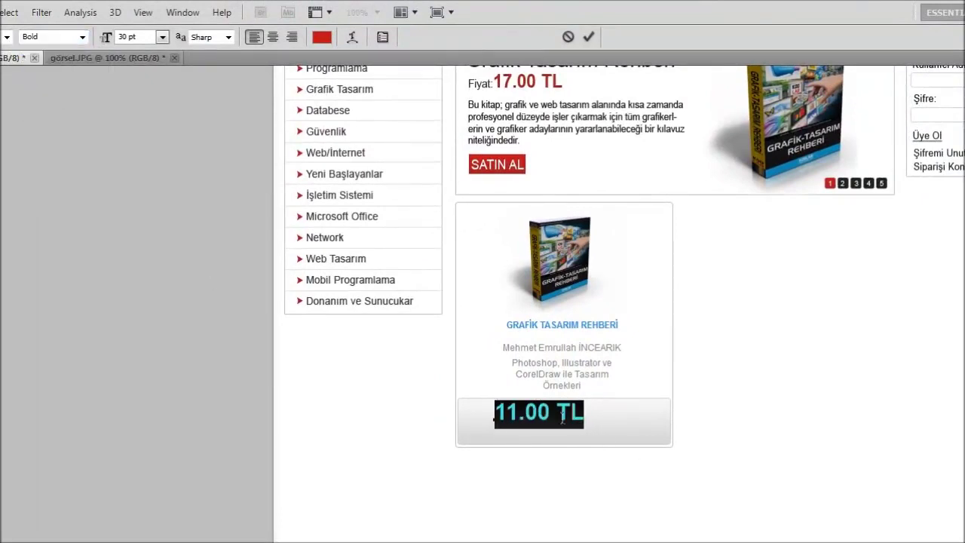
{"action": "left_click", "coordinate": [519, 411]}
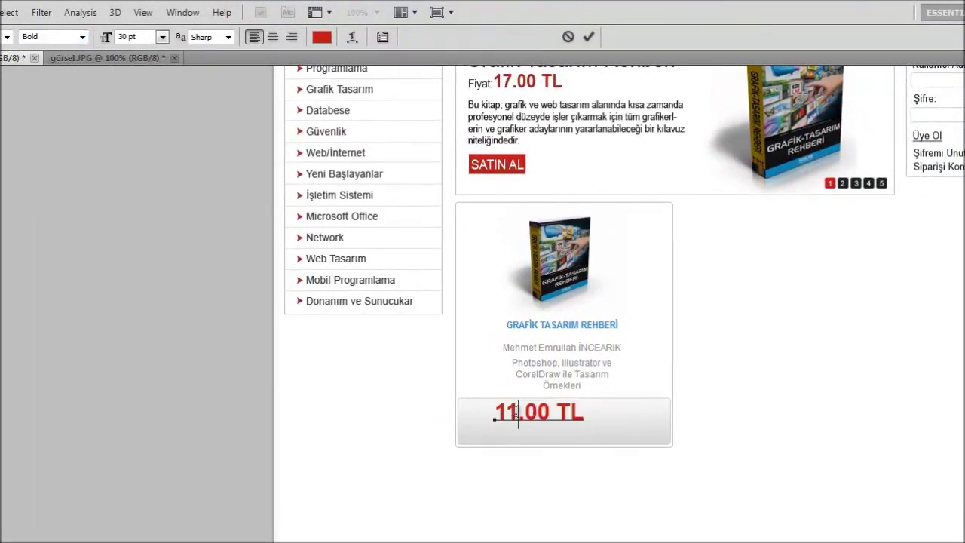
{"action": "left_click_drag", "start_coordinate": [519, 412], "coordinate": [610, 414]}
{"action": "left_click_drag", "start_coordinate": [521, 403], "coordinate": [651, 435]}
{"action": "double_click", "coordinate": [131, 42]}
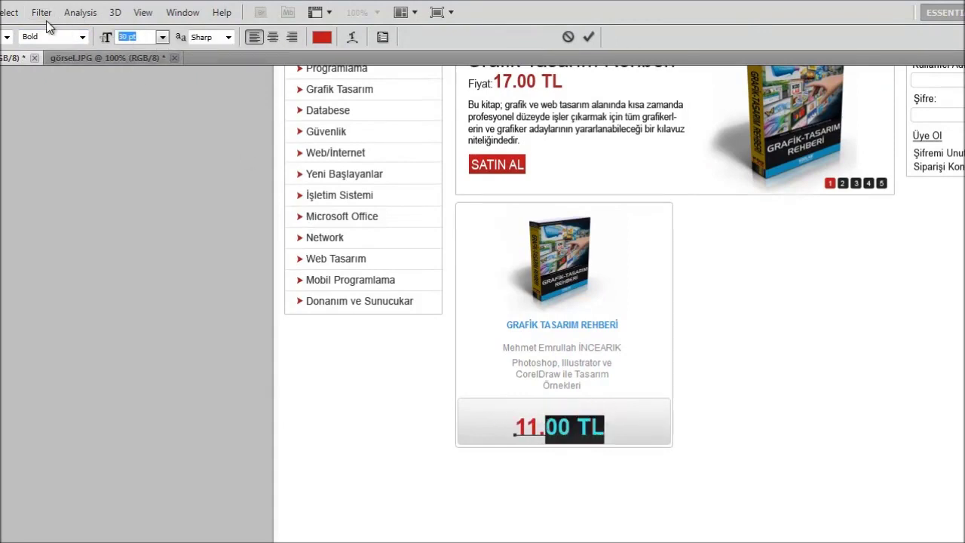
{"action": "type", "text": "15"}
{"action": "key", "text": "Return"}
{"action": "double_click", "coordinate": [133, 36]}
{"action": "type", "text": "20"}
{"action": "key", "text": "Return"}
{"action": "key", "text": "ctrl+Return"}
Move the price text to the left end of the grey bar at the bottom of the book card.
{"action": "key", "text": "v"}
{"action": "left_click_drag", "start_coordinate": [581, 440], "coordinate": [558, 429]}
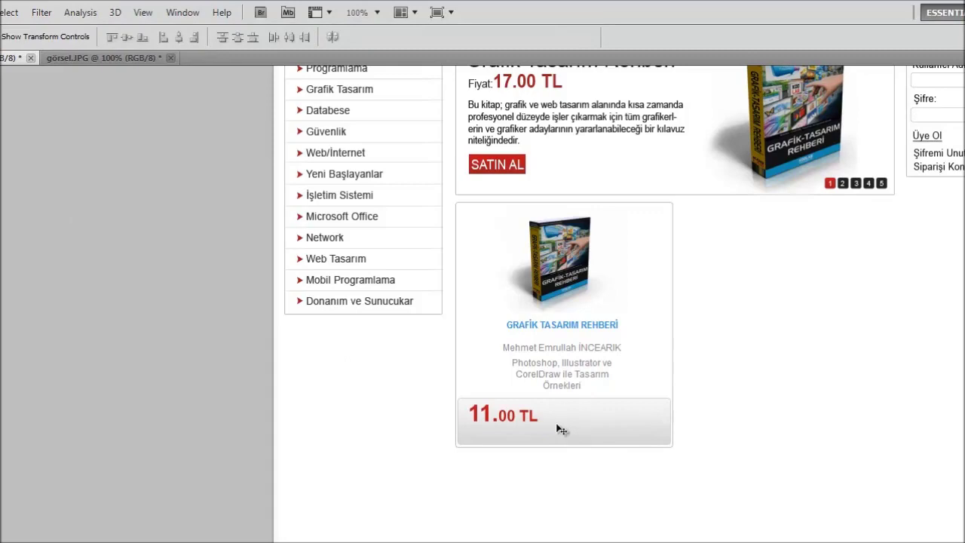
{"action": "key", "text": "Down"}
{"action": "key", "text": "Down"}
{"action": "key", "text": "Left"}
{"action": "key", "text": "Left"}
{"action": "key", "text": "Left"}
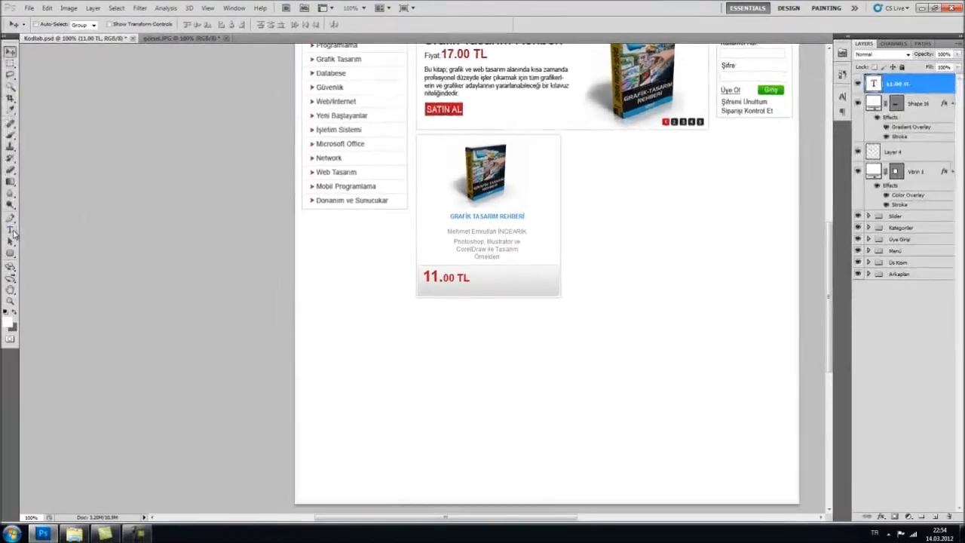
Add the underlined text "Detaylar" just below the price.
{"action": "key", "text": "t"}
{"action": "left_click", "coordinate": [432, 287]}
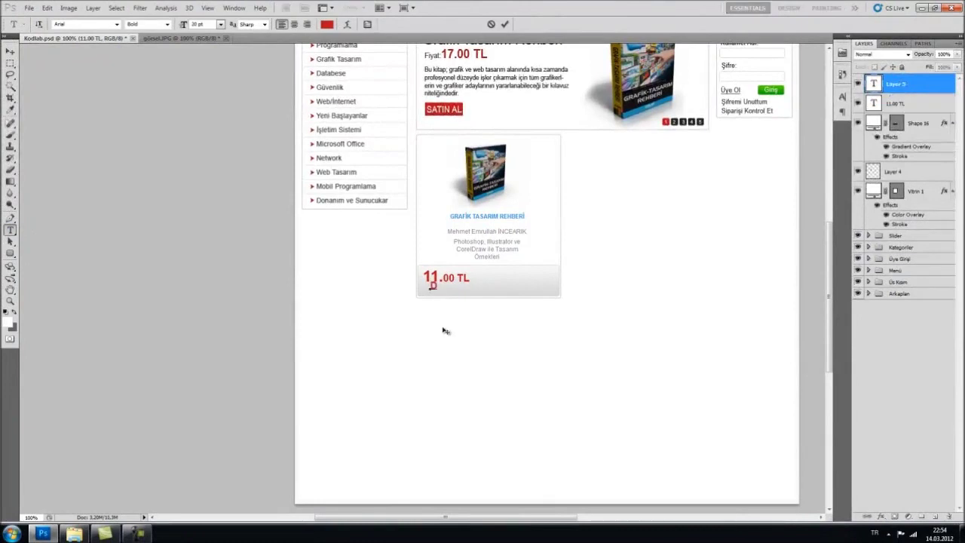
{"action": "key", "text": "ctrl+a"}
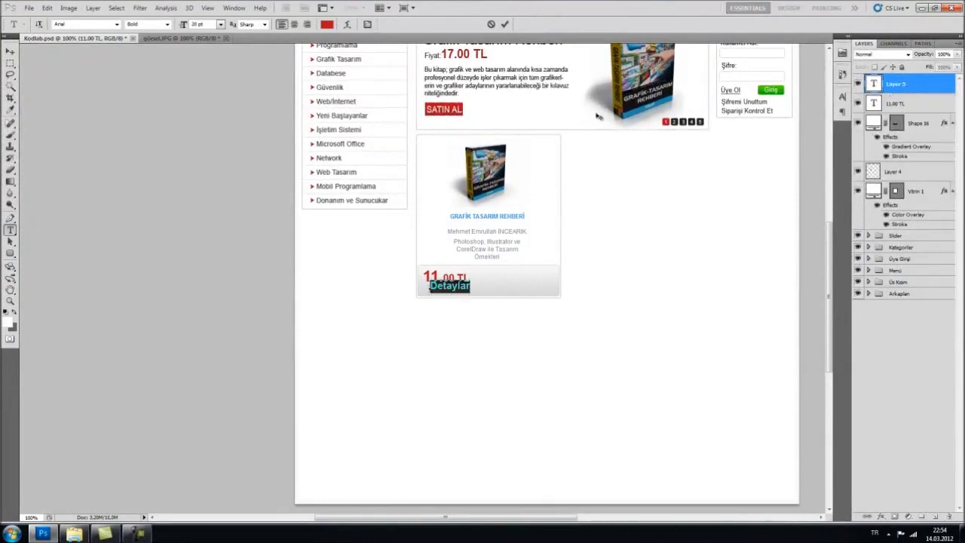
{"action": "left_click", "coordinate": [842, 97]}
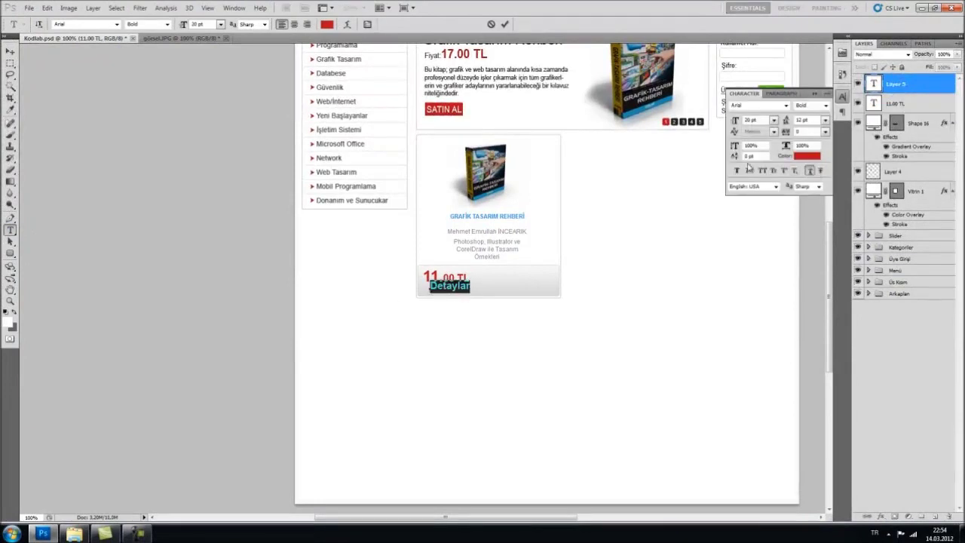
Format the "Detaylar" text in dark grey, regular style, at 13 pt.
{"action": "left_click", "coordinate": [327, 24]}
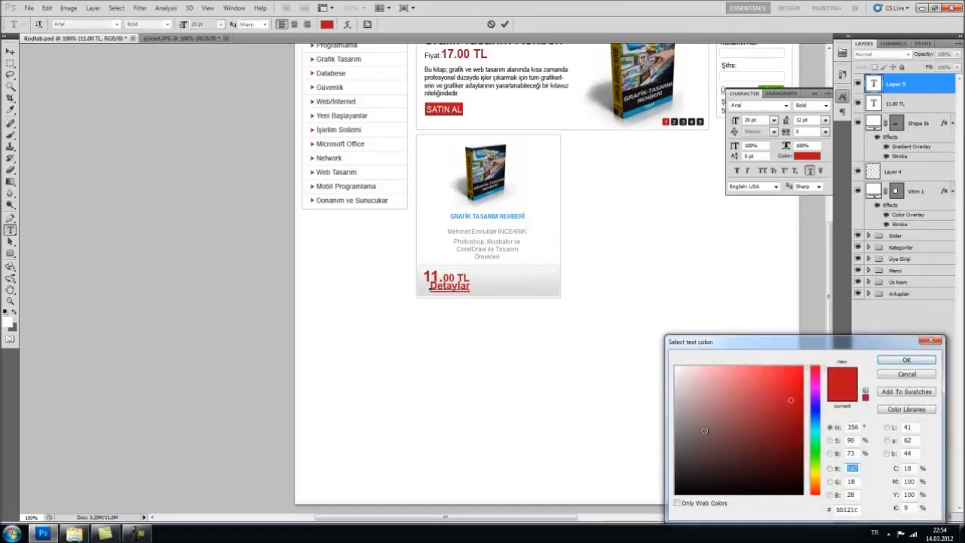
{"action": "left_click_drag", "start_coordinate": [704, 431], "coordinate": [638, 469]}
{"action": "key", "text": "Return"}
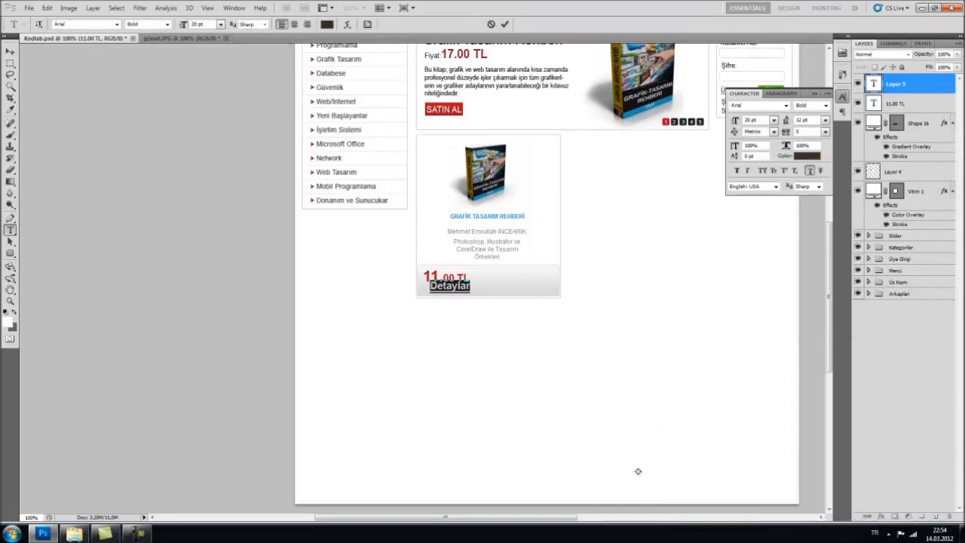
{"action": "left_click", "coordinate": [150, 24]}
{"action": "left_click", "coordinate": [143, 34]}
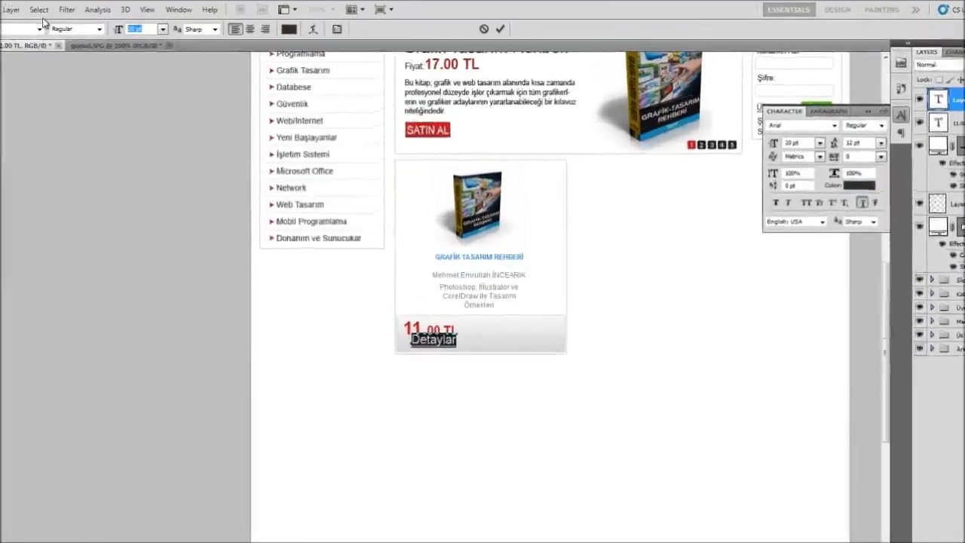
{"action": "type", "text": "13"}
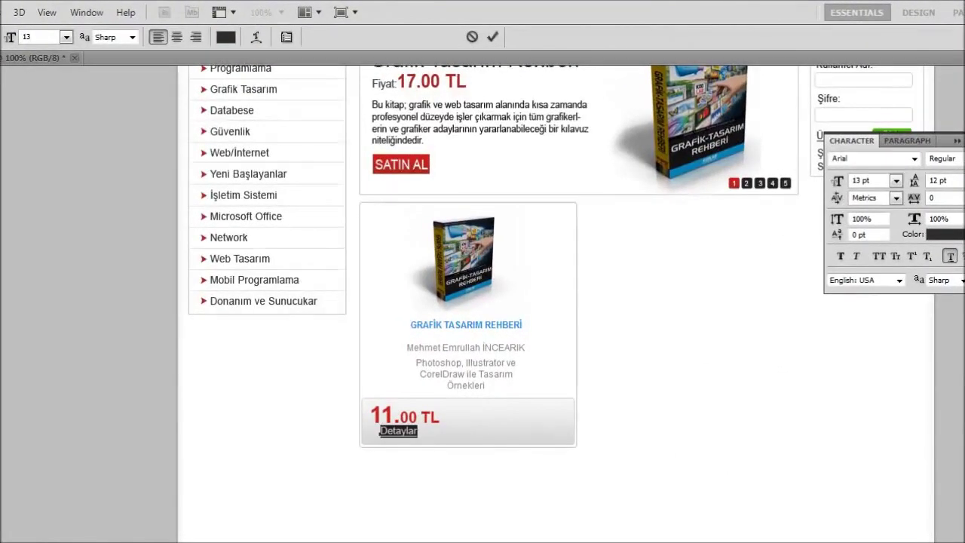
{"action": "key", "text": "ctrl+Return"}
Place "Detaylar" under the price and shift both texts slightly right within the grey bar.
{"action": "key", "text": "v"}
{"action": "key", "text": "Down"}
{"action": "key", "text": "Down"}
{"action": "key", "text": "Down"}
{"action": "key", "text": "Down"}
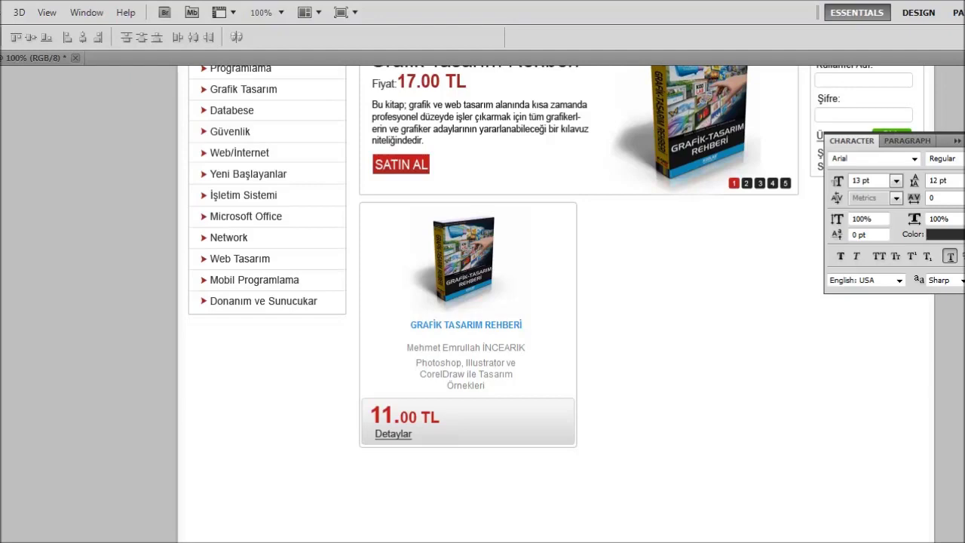
{"action": "key", "text": "ctrl+plus"}
{"action": "key", "text": "ctrl+plus"}
{"action": "left_click_drag", "start_coordinate": [721, 445], "coordinate": [409, 426]}
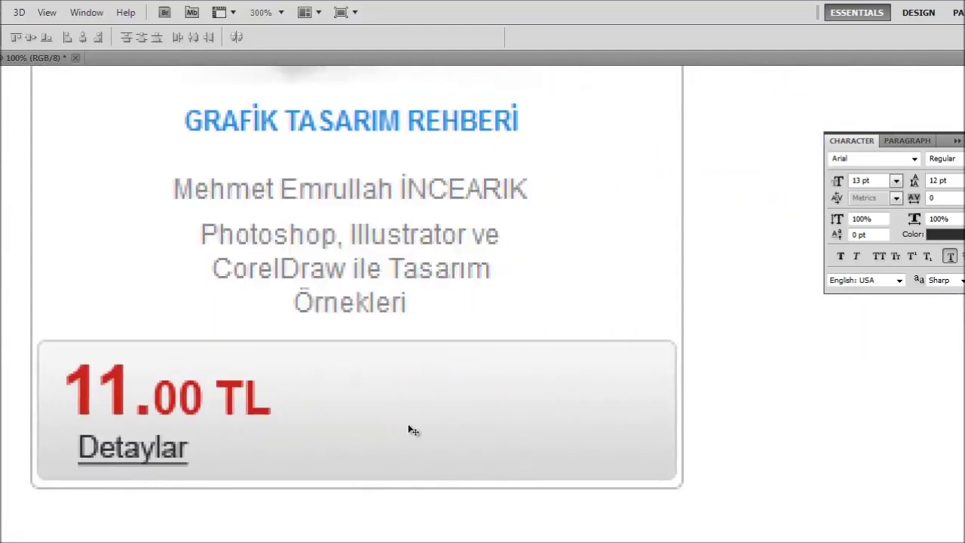
{"action": "key", "text": "ctrl+plus"}
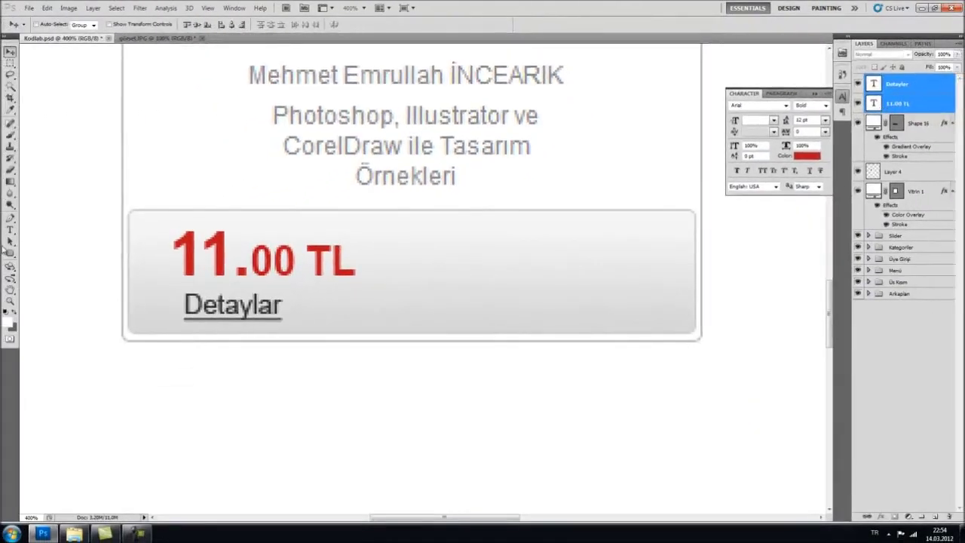
Draw a vertical divider over the full height of the grey bar's middle with the Line tool at 1 px weight.
{"action": "right_click", "coordinate": [9, 252]}
{"action": "left_click", "coordinate": [53, 295]}
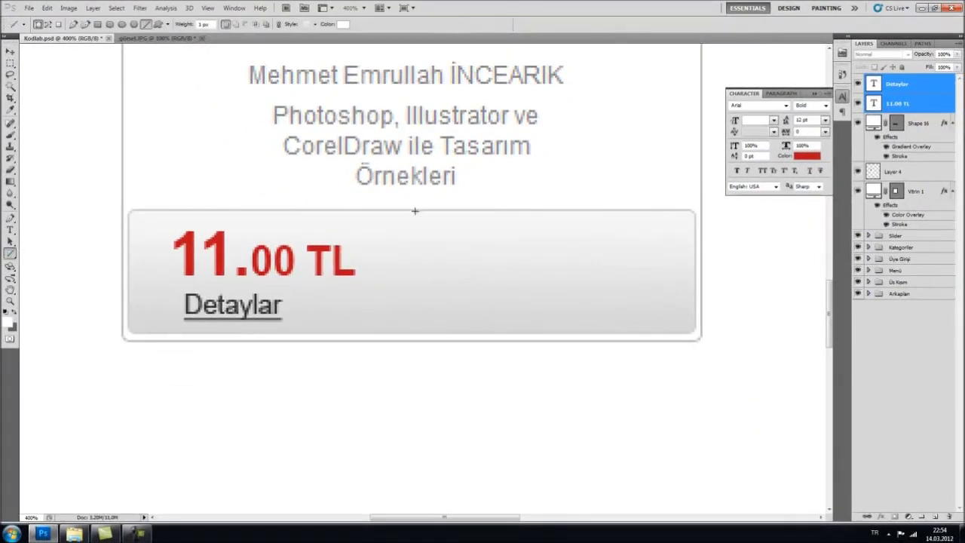
{"action": "left_click_drag", "start_coordinate": [415, 211], "coordinate": [415, 333]}
Give the divider line a grey bcbcbc Color Overlay sampled from the card's border.
{"action": "double_click", "coordinate": [935, 83]}
{"action": "left_click", "coordinate": [630, 271]}
{"action": "left_click", "coordinate": [687, 282]}
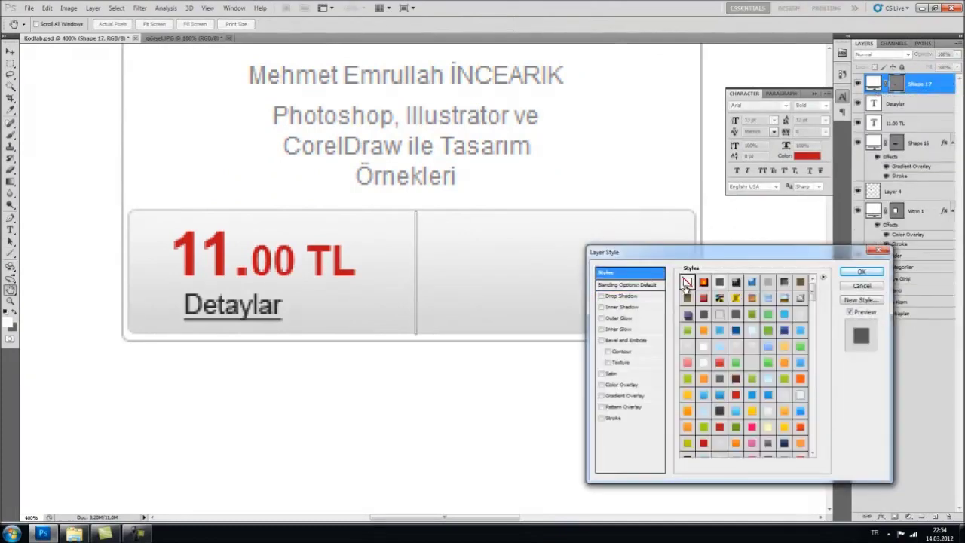
{"action": "left_click", "coordinate": [623, 385]}
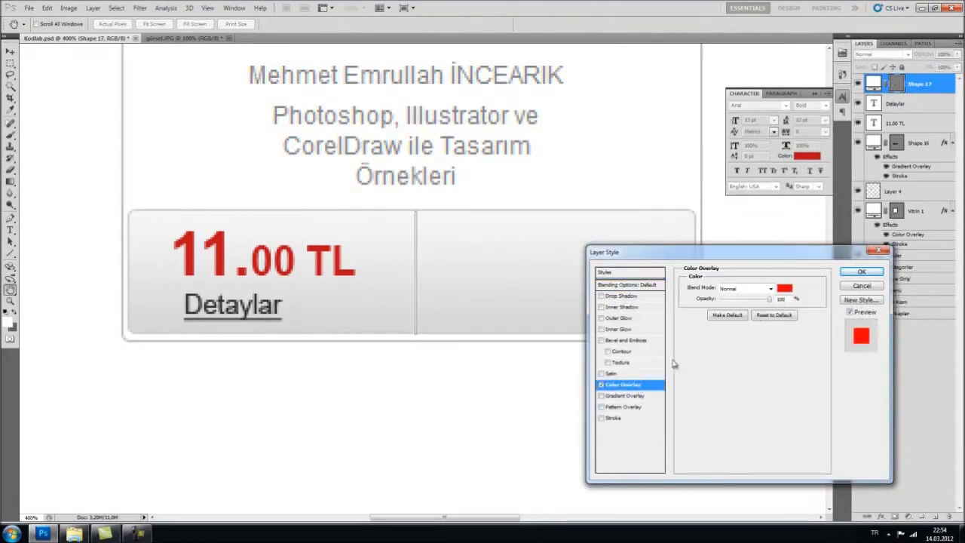
{"action": "left_click", "coordinate": [785, 289]}
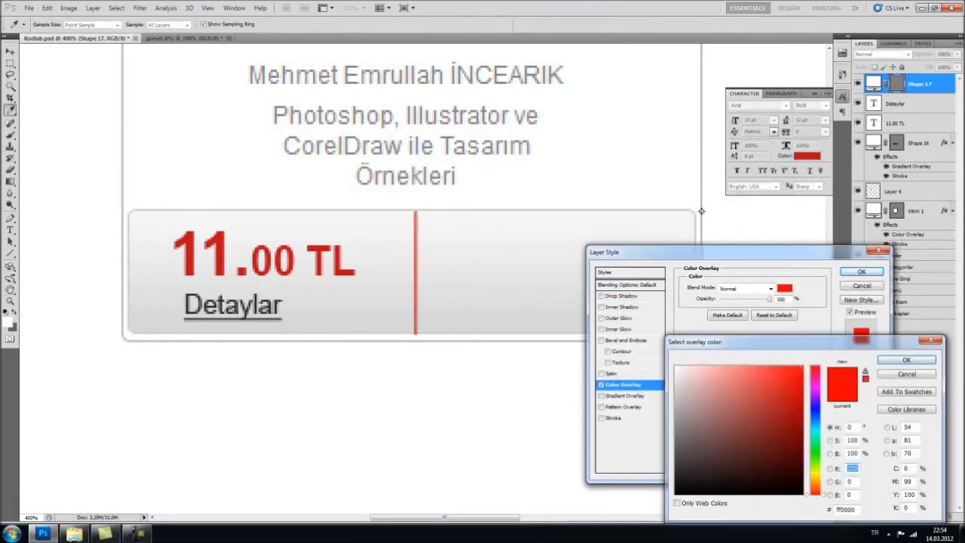
{"action": "left_click", "coordinate": [702, 211]}
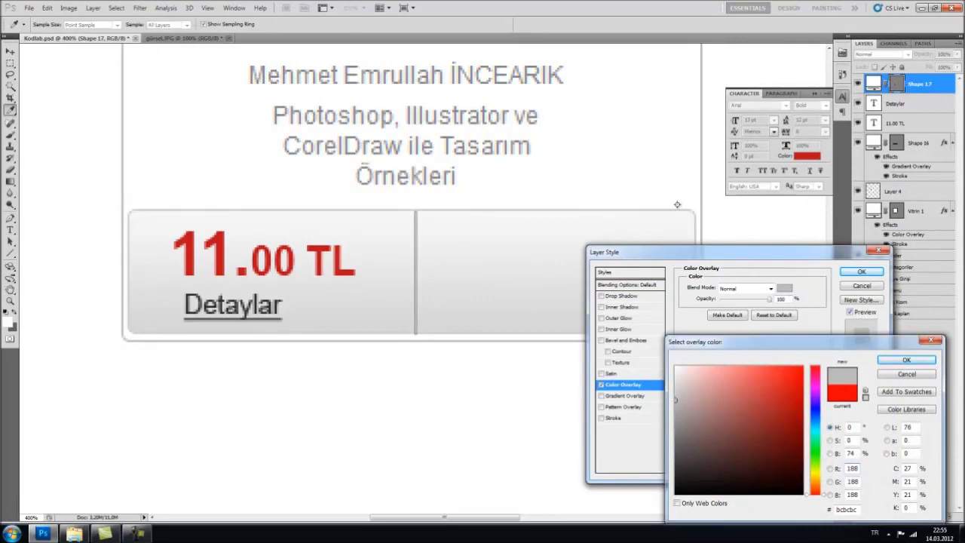
{"action": "key", "text": "Return"}
{"action": "key", "text": "Return"}
Transform the divider line to 50% of its width so it is a single pixel wide.
{"action": "left_click", "coordinate": [907, 121]}
{"action": "left_click", "coordinate": [914, 91]}
{"action": "left_click", "coordinate": [9, 301]}
{"action": "left_click_drag", "start_coordinate": [419, 268], "coordinate": [510, 277]}
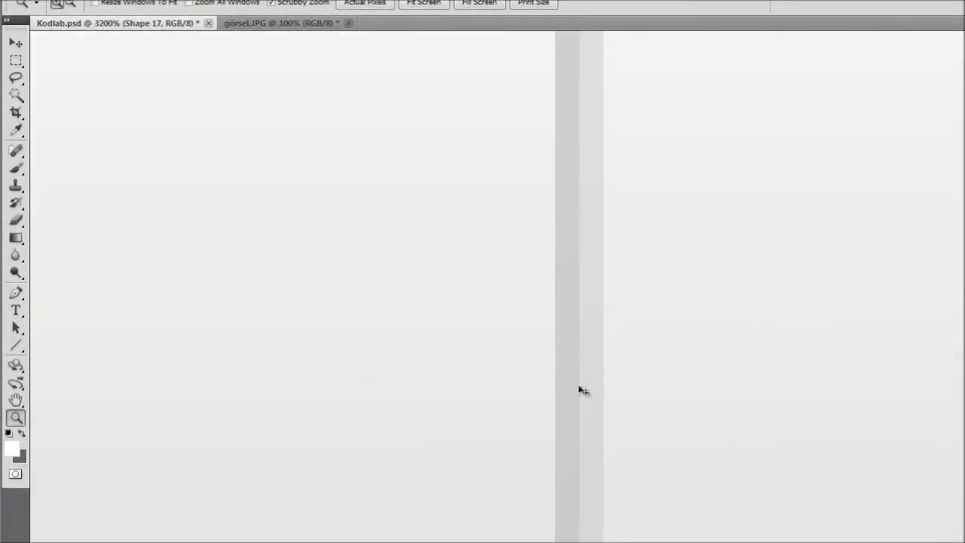
{"action": "key", "text": "ctrl+t"}
{"action": "left_click_drag", "start_coordinate": [590, 385], "coordinate": [582, 388]}
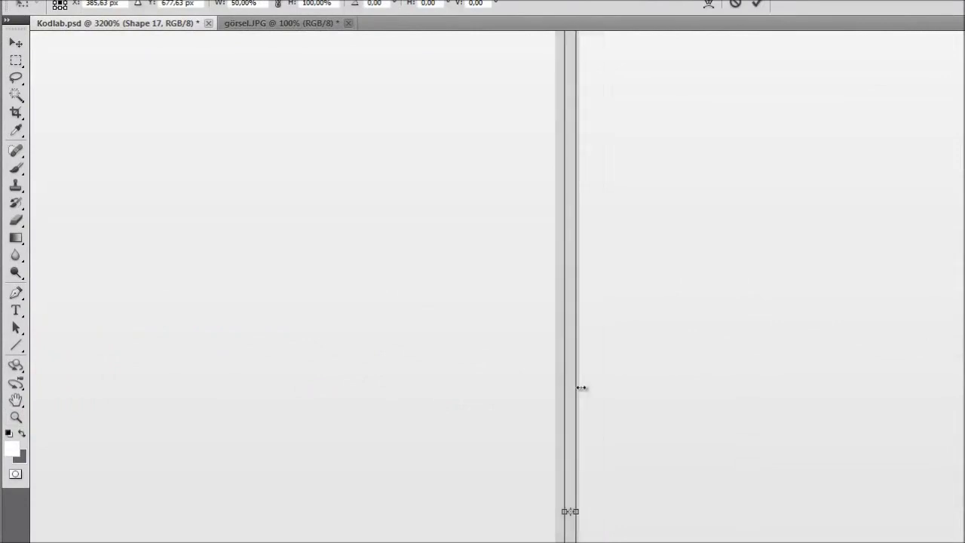
{"action": "key", "text": "Return"}
{"action": "key", "text": "z"}
{"action": "right_click", "coordinate": [608, 389]}
{"action": "left_click", "coordinate": [618, 410]}
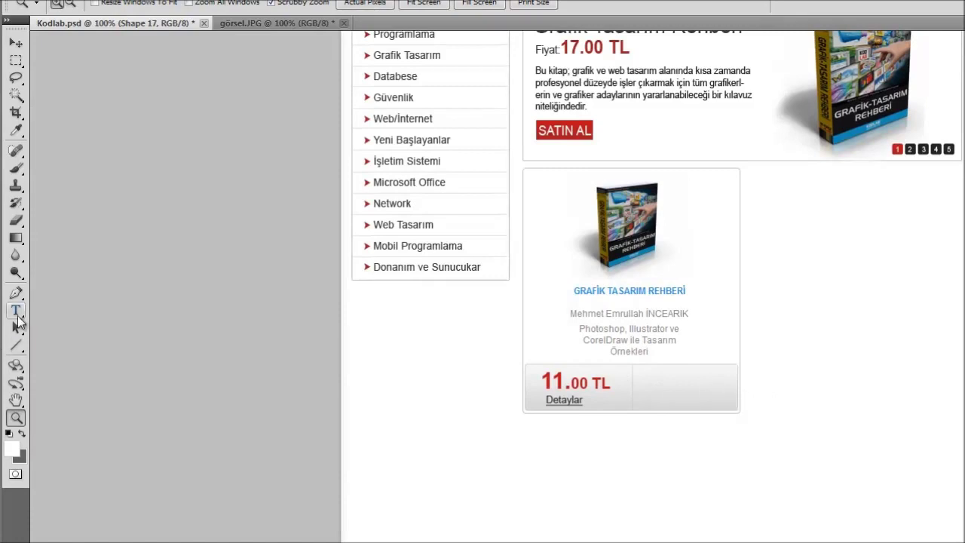
Duplicate the "Detaylar" text into the section of the grey bar to the right of the divider.
{"action": "left_click", "coordinate": [17, 312]}
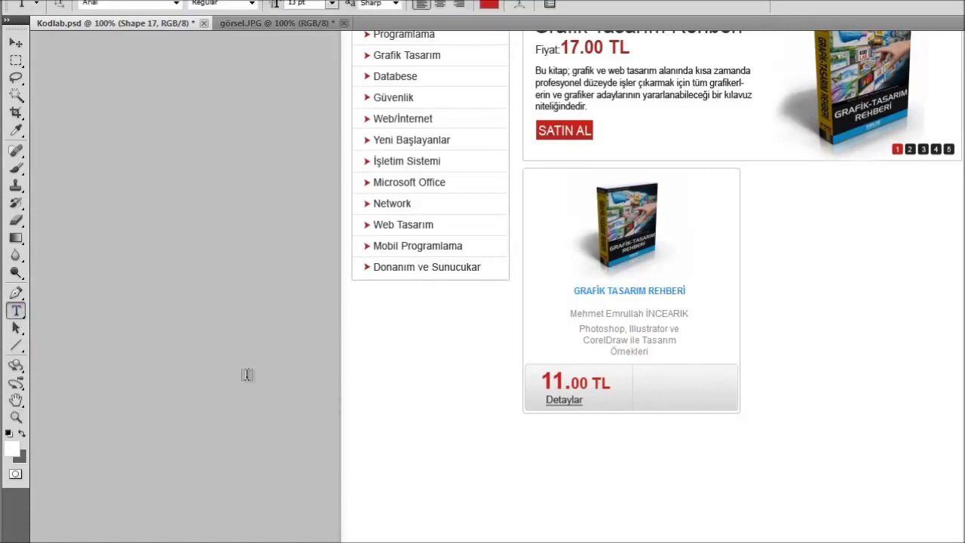
{"action": "key", "text": "ctrl+plus"}
{"action": "scroll", "coordinate": [584, 370], "scroll_direction": "up", "scroll_amount": 4}
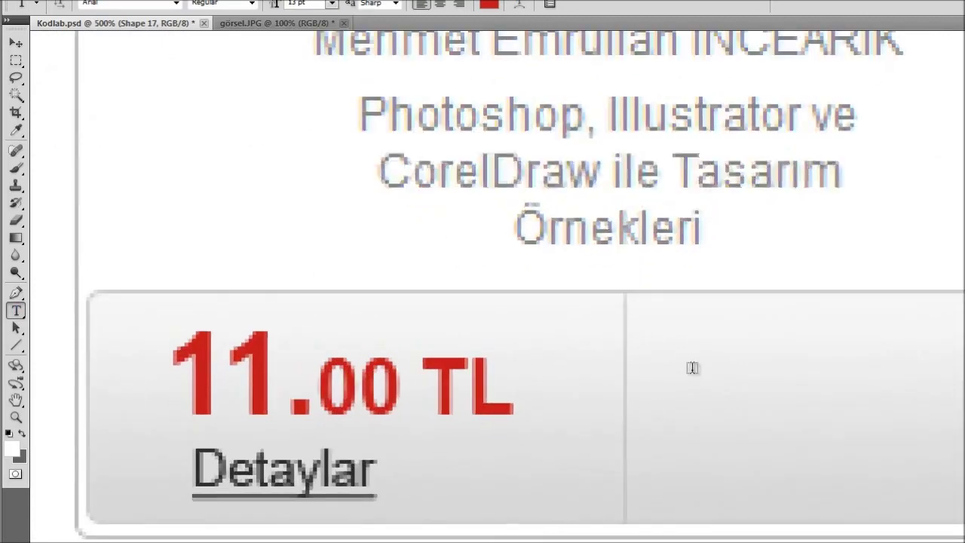
{"action": "left_click", "coordinate": [331, 474]}
{"action": "left_click", "coordinate": [15, 43]}
{"action": "left_click_drag", "start_coordinate": [292, 479], "coordinate": [750, 396], "text": "alt"}
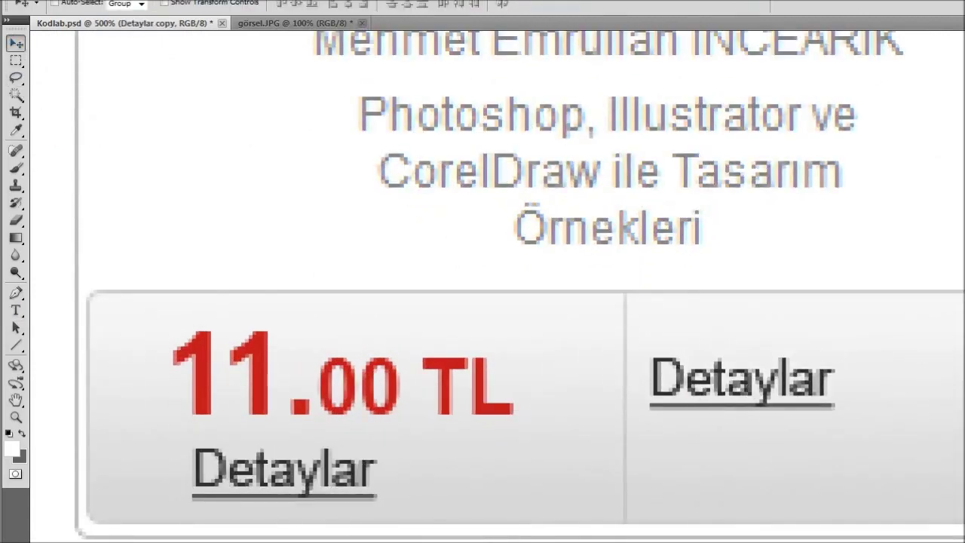
Change the duplicated text to "Adet:" without underline.
{"action": "left_click", "coordinate": [16, 310]}
{"action": "left_click", "coordinate": [684, 380]}
{"action": "key", "text": "ctrl+a"}
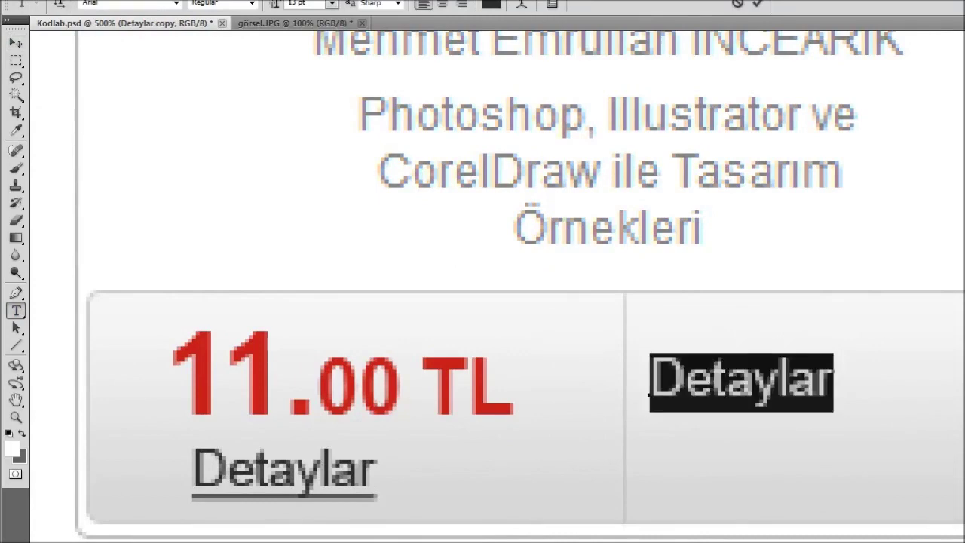
{"action": "type", "text": "Adet:"}
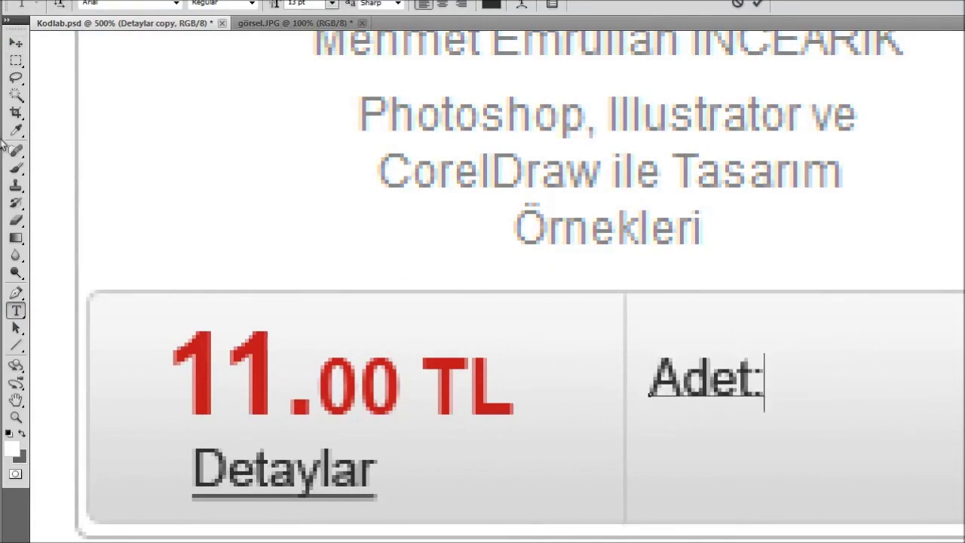
{"action": "left_click", "coordinate": [16, 43]}
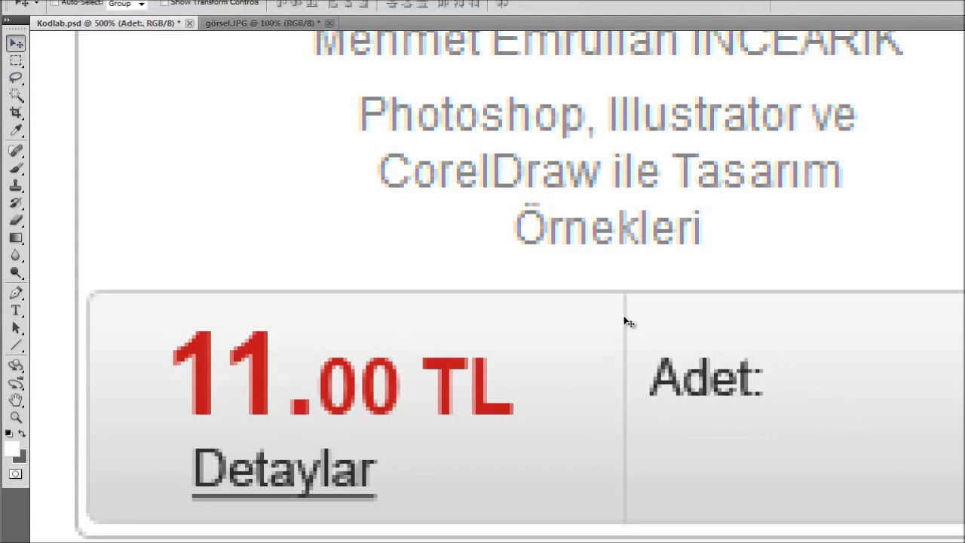
Draw a rounded rectangle with a 3 px radius under the "Adet:" label as the quantity field.
{"action": "left_click", "coordinate": [16, 345]}
{"action": "left_click", "coordinate": [65, 360]}
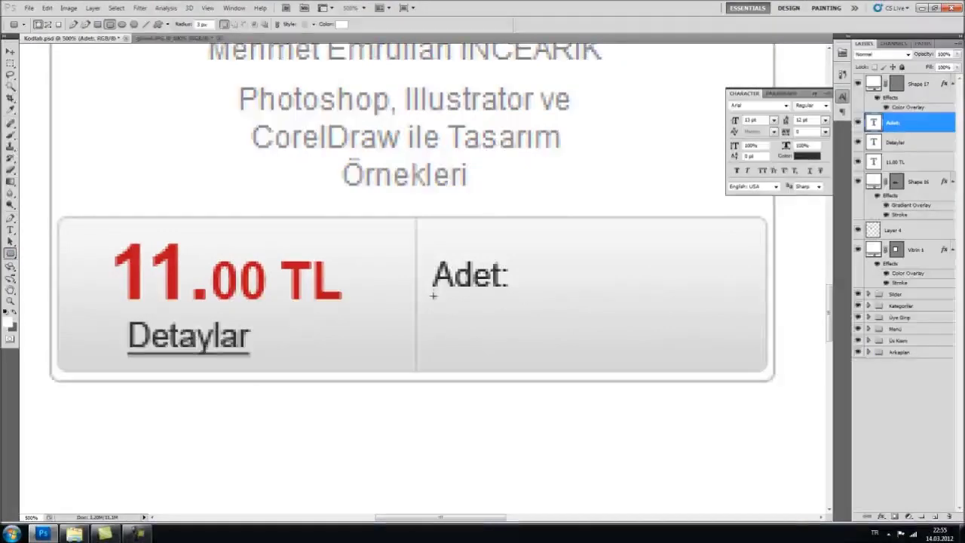
{"action": "left_click_drag", "start_coordinate": [433, 305], "coordinate": [611, 357]}
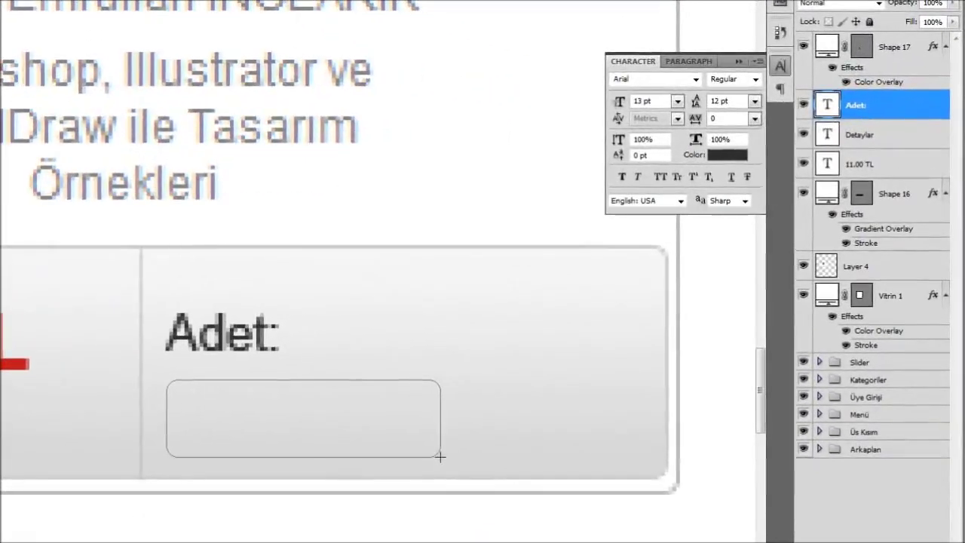
{"action": "left_click_drag", "start_coordinate": [440, 456], "coordinate": [510, 452]}
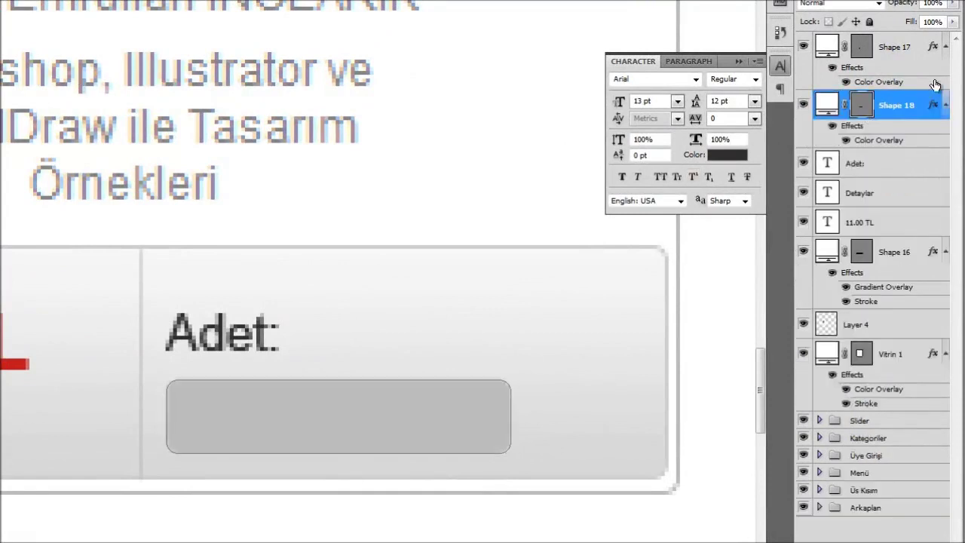
Shift the "Adet:" label and the rounded rectangle together a few pixels to the right.
{"action": "left_click", "coordinate": [914, 55], "text": "ctrl"}
{"action": "left_click", "coordinate": [868, 187], "text": "ctrl"}
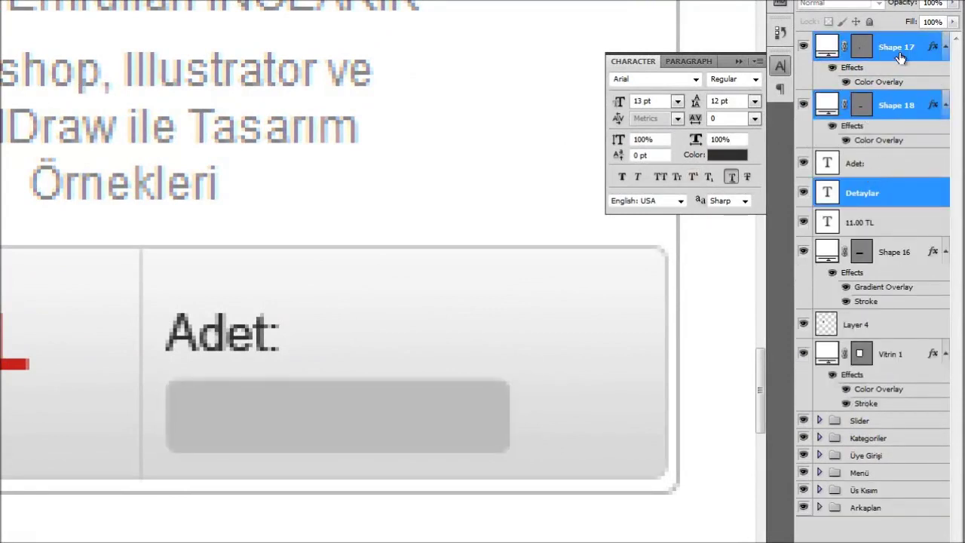
{"action": "left_click", "coordinate": [900, 60], "text": "ctrl"}
{"action": "left_click", "coordinate": [858, 164], "text": "ctrl"}
{"action": "left_click", "coordinate": [881, 195], "text": "ctrl"}
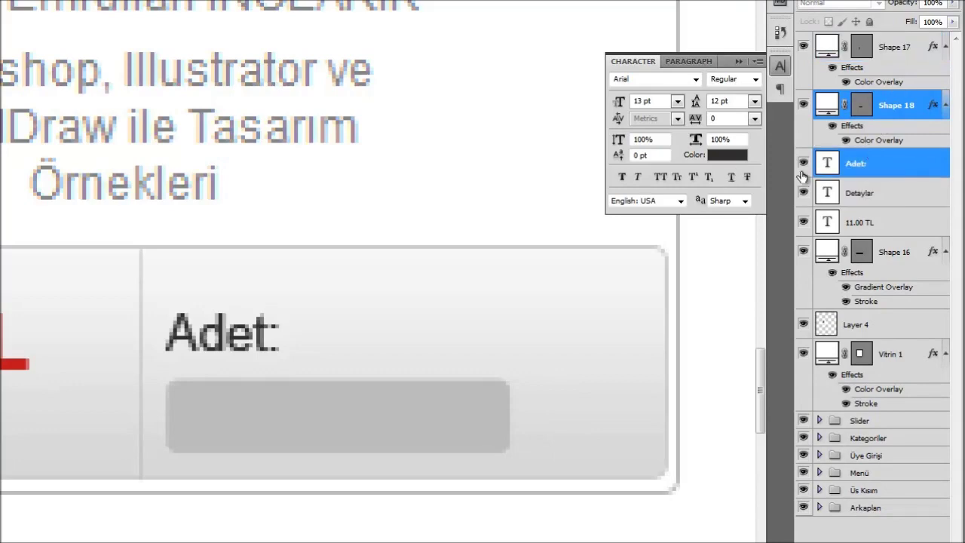
{"action": "key", "text": "shift+Right"}
{"action": "key", "text": "Left"}
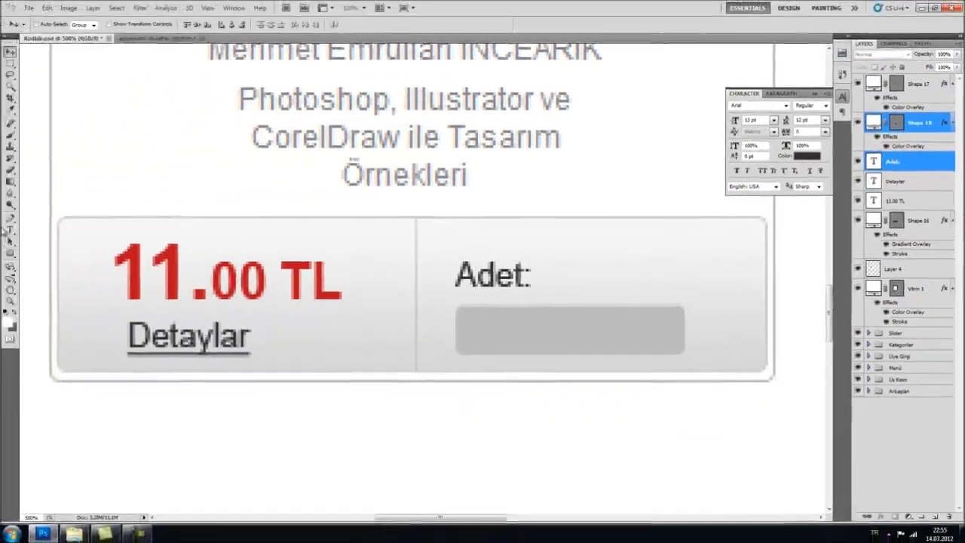
Draw a small rounded rectangle directly to the right of the "Adet:" label as the quantity input box.
{"action": "right_click", "coordinate": [351, 420]}
{"action": "left_click", "coordinate": [562, 334]}
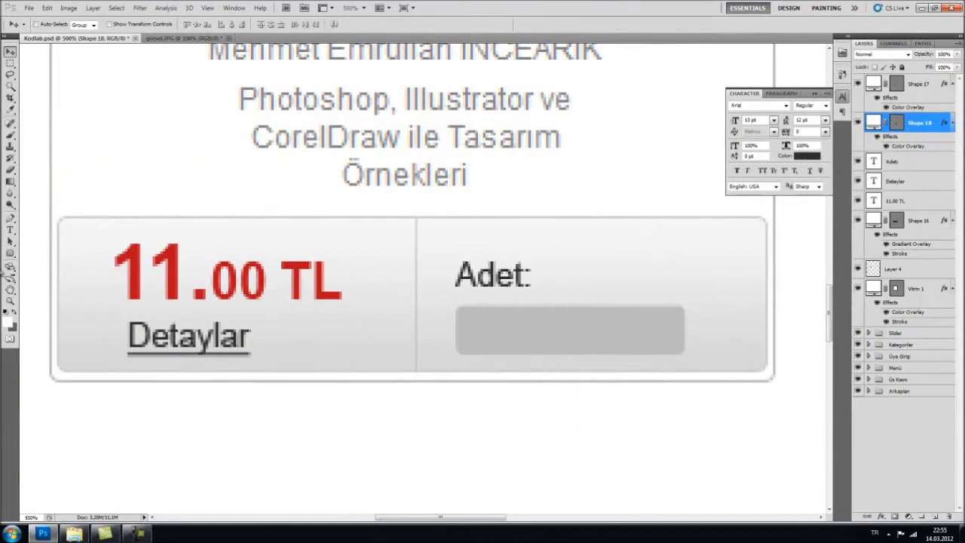
{"action": "left_click", "coordinate": [11, 254]}
{"action": "left_click_drag", "start_coordinate": [540, 259], "coordinate": [611, 292]}
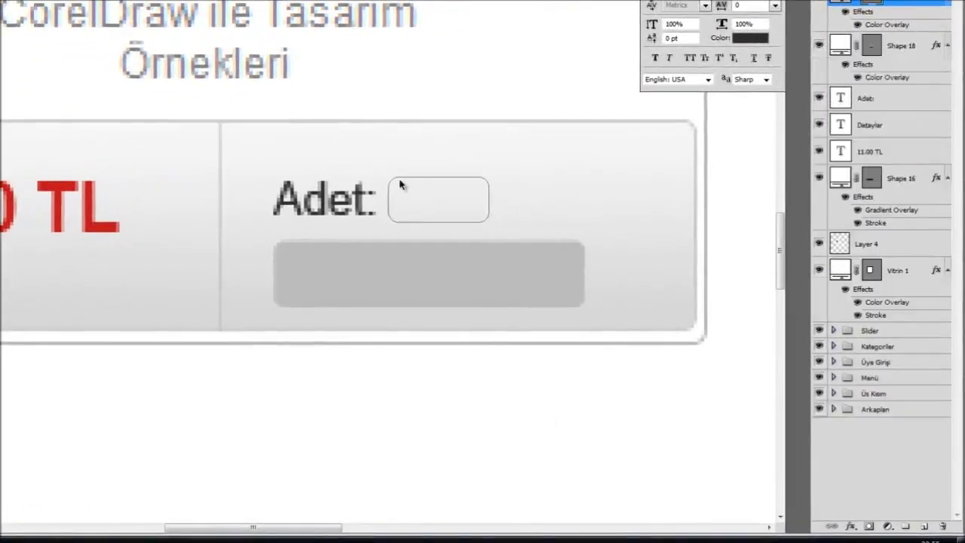
{"action": "key", "text": "ctrl+z"}
{"action": "mouse_move", "coordinate": [384, 163]}
{"action": "left_mouse_down"}
{"action": "mouse_move", "coordinate": [437, 211]}
{"action": "mouse_move", "coordinate": [513, 221]}
{"action": "left_mouse_up"}
Change the Color Overlay of the new rounded rectangle beside "Adet:" to white (ffffff).
{"action": "right_click", "coordinate": [877, 19]}
{"action": "left_click", "coordinate": [875, 18]}
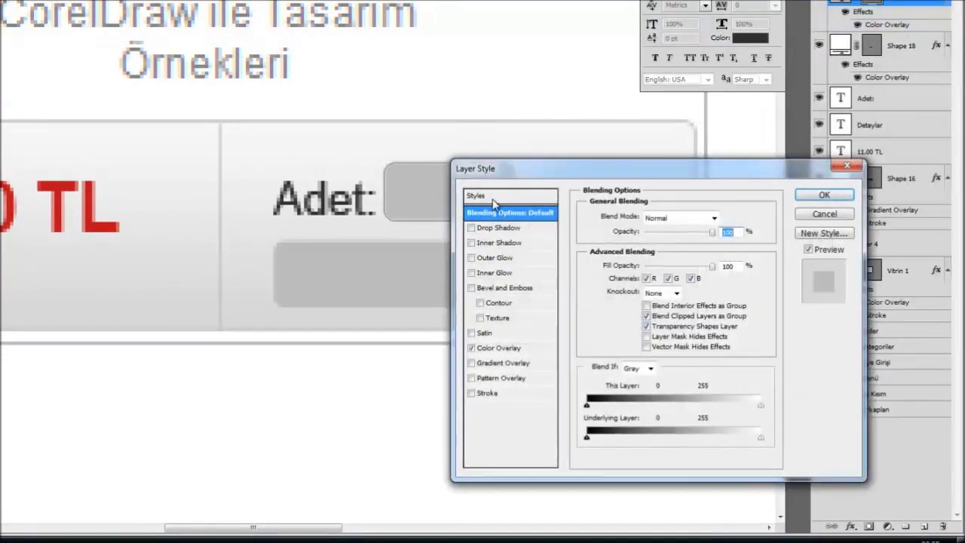
{"action": "left_click", "coordinate": [497, 348]}
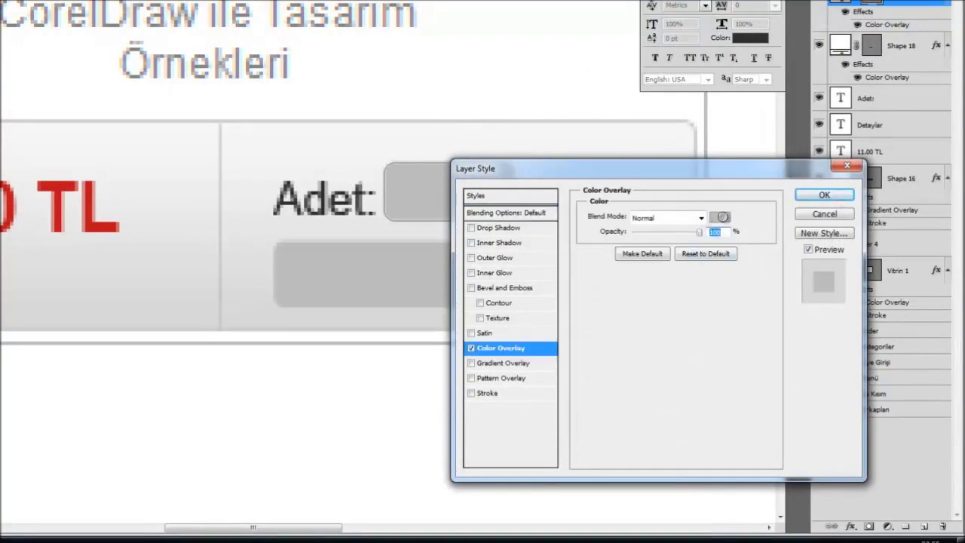
{"action": "left_click", "coordinate": [720, 218]}
{"action": "double_click", "coordinate": [813, 513]}
{"action": "type", "text": "ffffff"}
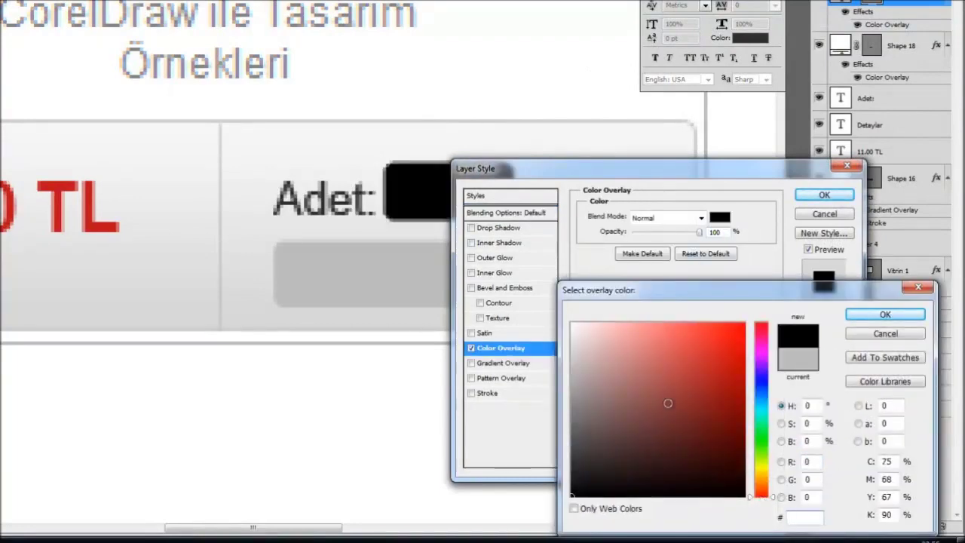
{"action": "left_click", "coordinate": [917, 316]}
Add a 1 px outside stroke to the white box in the gray sampled from the rectangle below it.
{"action": "left_click", "coordinate": [498, 394]}
{"action": "left_click", "coordinate": [616, 304]}
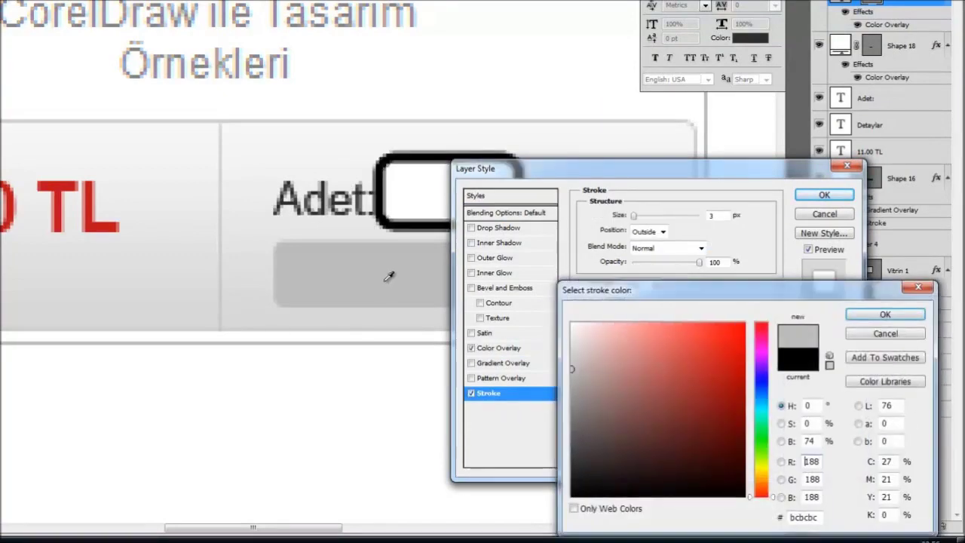
{"action": "left_click", "coordinate": [380, 267]}
{"action": "key", "text": "Return"}
{"action": "type", "text": "1"}
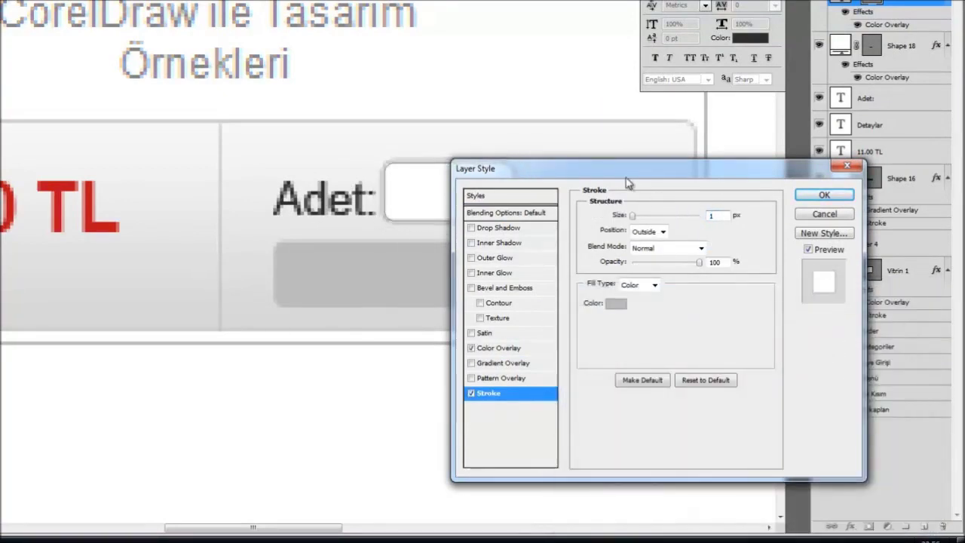
{"action": "key", "text": "Return"}
Widen the white quantity box by extending its right edge with Free Transform.
{"action": "key", "text": "ctrl+t"}
{"action": "left_click_drag", "start_coordinate": [513, 192], "coordinate": [542, 191]}
{"action": "key", "text": "Return"}
Fine-tune the right, top, bottom and left edges of the white quantity box so they align with whole pixels.
{"action": "left_click", "coordinate": [909, 59]}
{"action": "left_click", "coordinate": [908, 3]}
{"action": "left_click_drag", "start_coordinate": [570, 174], "coordinate": [671, 193]}
{"action": "key", "text": "ctrl+t"}
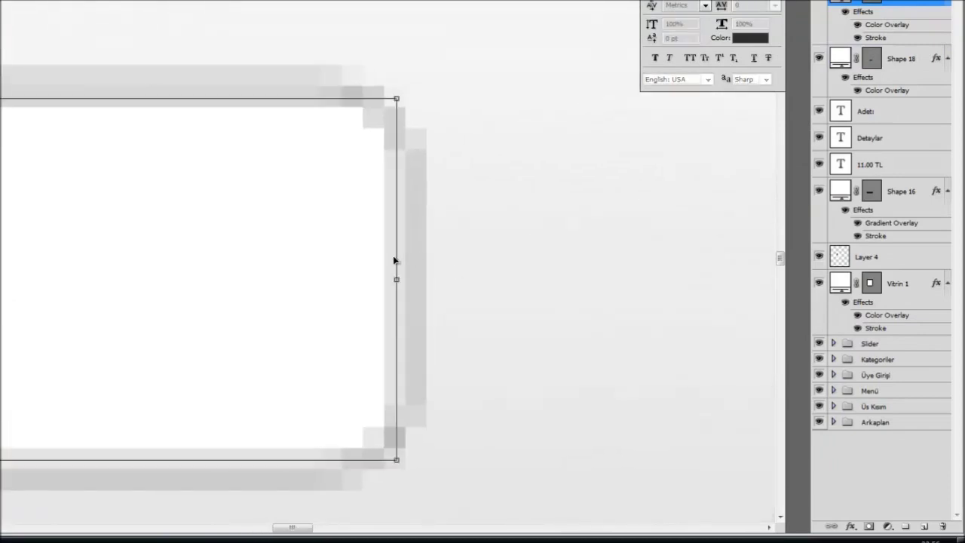
{"action": "left_click_drag", "start_coordinate": [397, 259], "coordinate": [405, 259]}
{"action": "left_click_drag", "start_coordinate": [288, 98], "coordinate": [325, 84]}
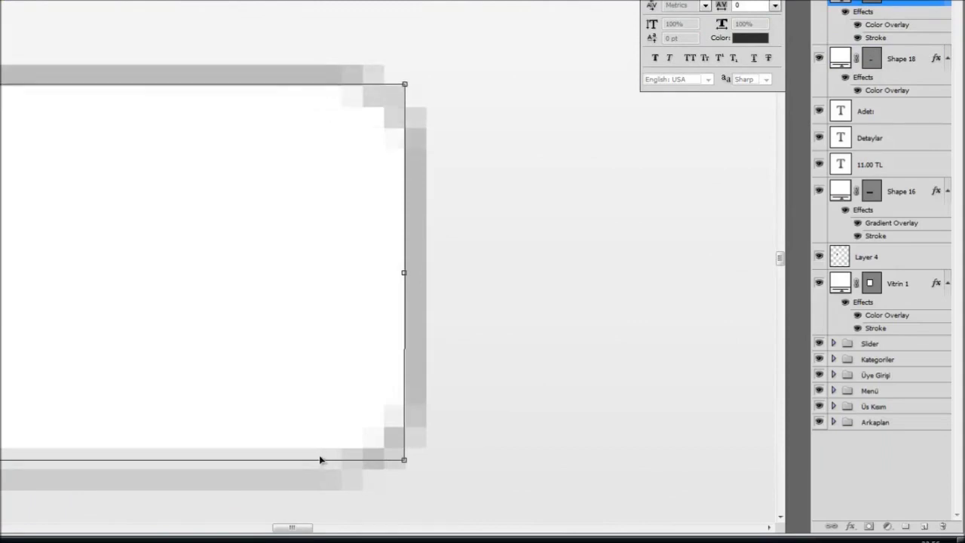
{"action": "left_click_drag", "start_coordinate": [319, 462], "coordinate": [764, 455]}
{"action": "left_click_drag", "start_coordinate": [226, 432], "coordinate": [770, 426]}
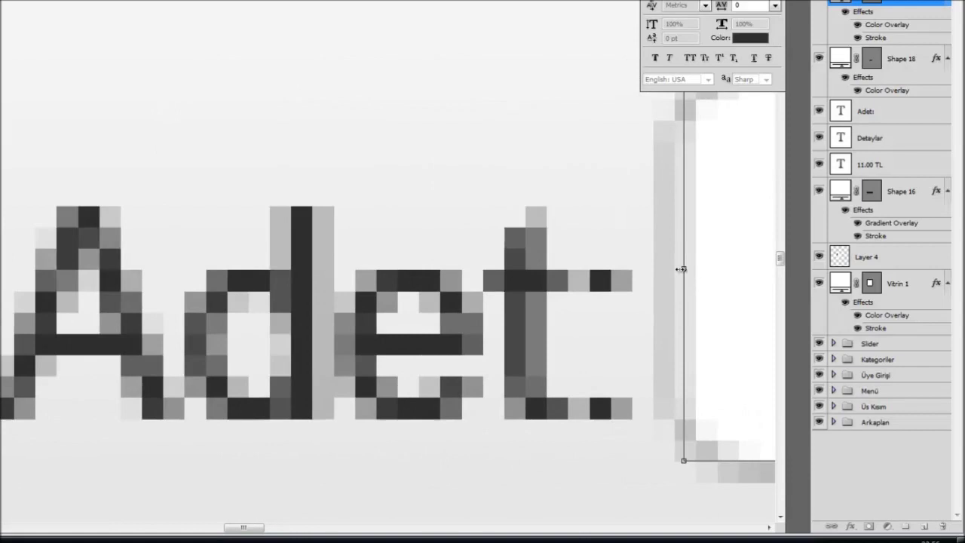
{"action": "left_click_drag", "start_coordinate": [681, 269], "coordinate": [674, 269]}
{"action": "key", "text": "Return"}
Move the white quantity box 10 px to the right, away from the "Adet:" label.
{"action": "key", "text": "ctrl+minus"}
{"action": "key", "text": "ctrl+minus"}
{"action": "key", "text": "ctrl+minus"}
{"action": "key", "text": "ctrl+minus"}
{"action": "key", "text": "ctrl+minus"}
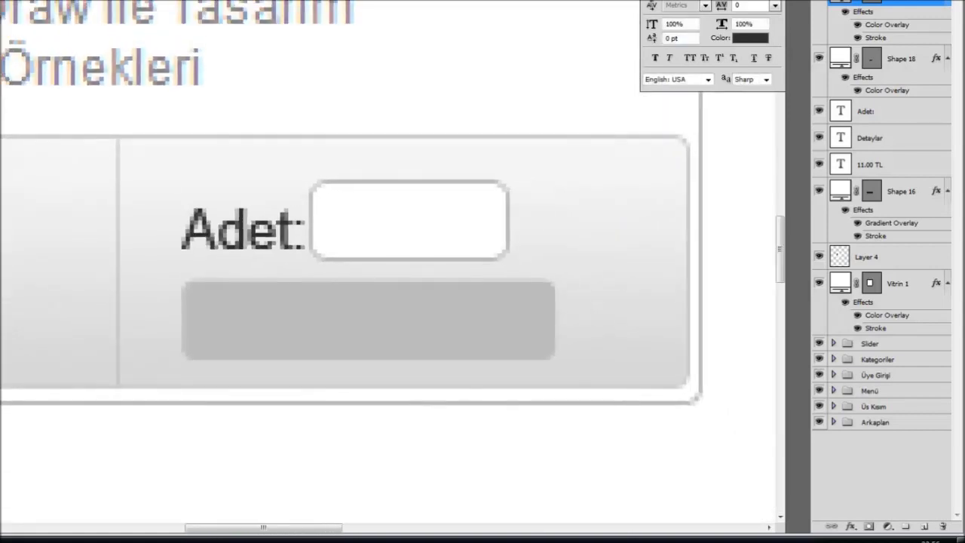
{"action": "key", "text": "shift+Right"}
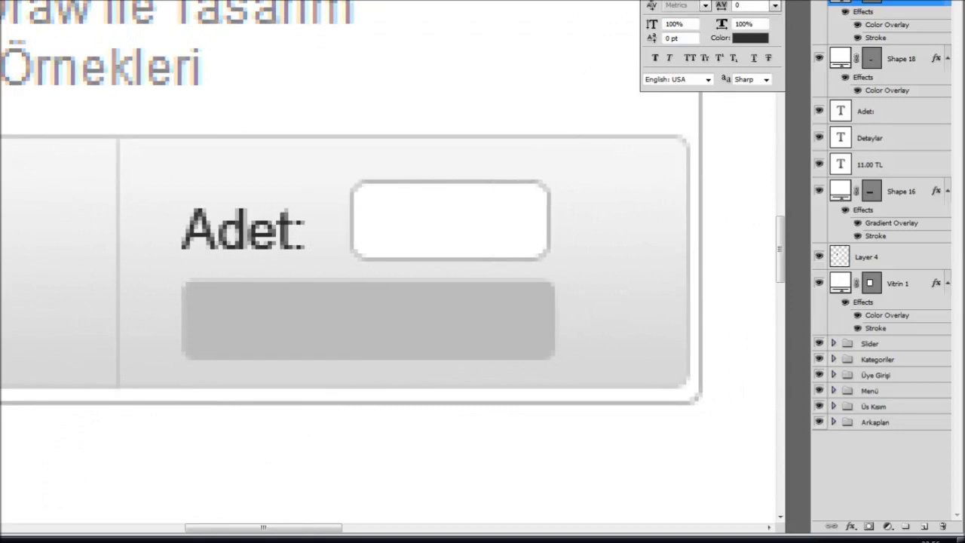
Copy the layer style of the white quantity box and paste it onto the larger rectangle below.
{"action": "right_click", "coordinate": [900, 5]}
{"action": "left_click", "coordinate": [864, 249]}
{"action": "right_click", "coordinate": [488, 306]}
{"action": "left_click", "coordinate": [530, 315]}
{"action": "right_click", "coordinate": [905, 65]}
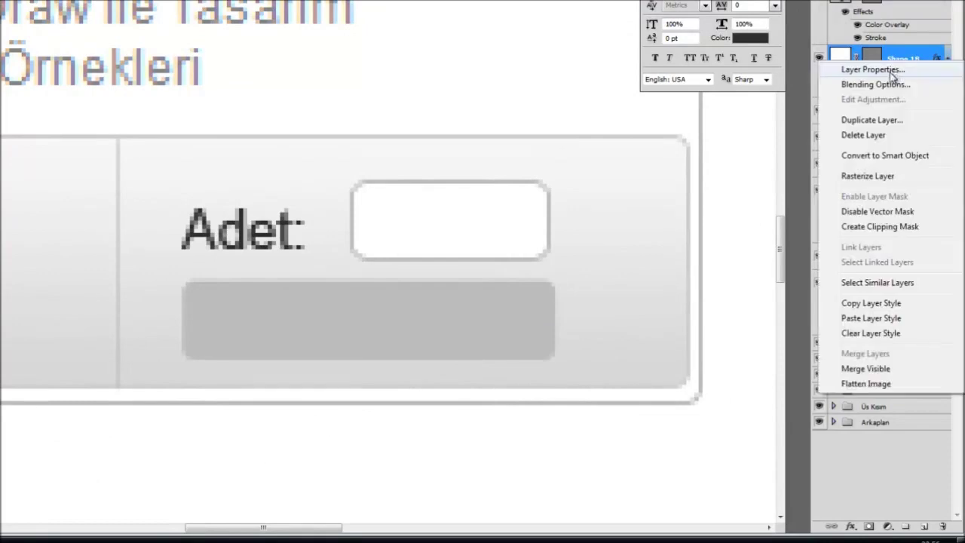
{"action": "left_click", "coordinate": [858, 322]}
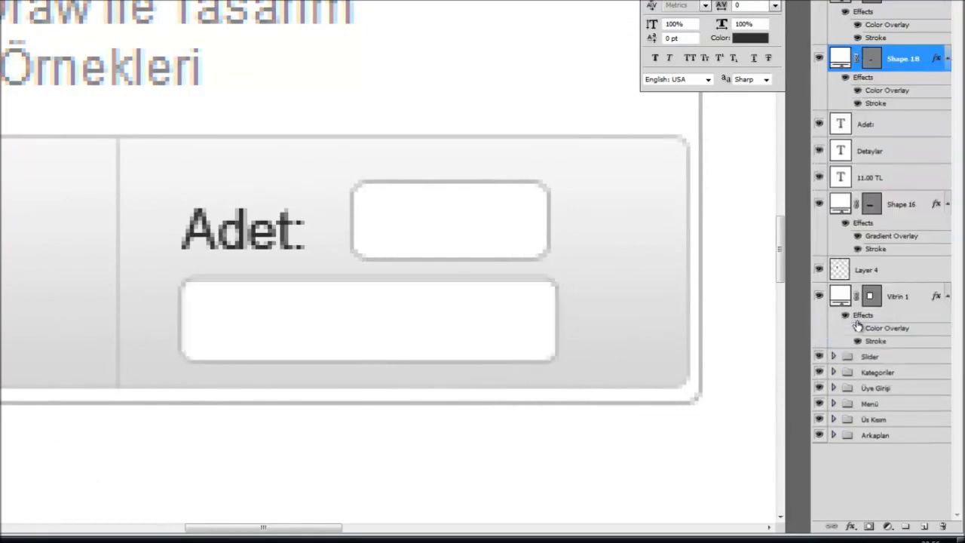
Clear all layer effects from the larger rectangle under "Adet:" and enable a Gradient Overlay on it.
{"action": "right_click", "coordinate": [890, 62]}
{"action": "left_click", "coordinate": [892, 83]}
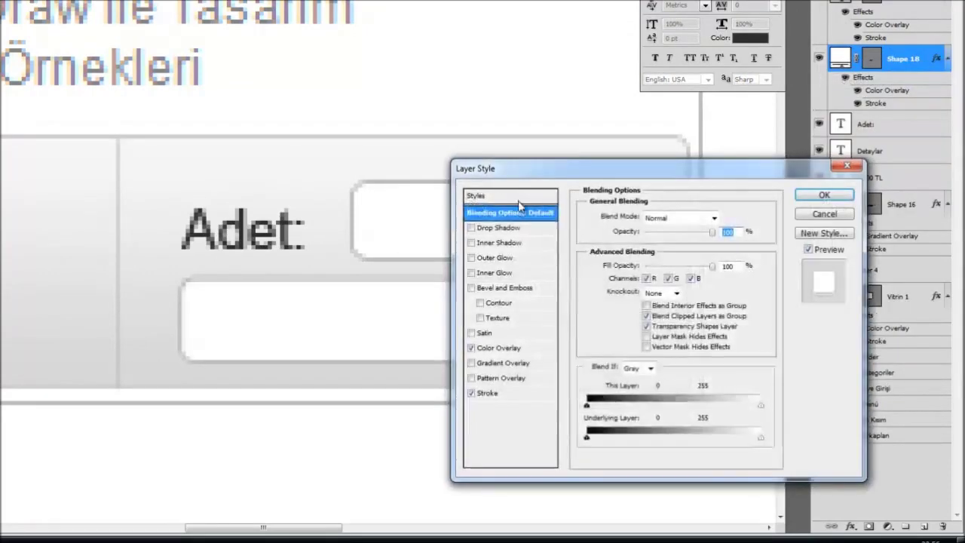
{"action": "left_click", "coordinate": [478, 196]}
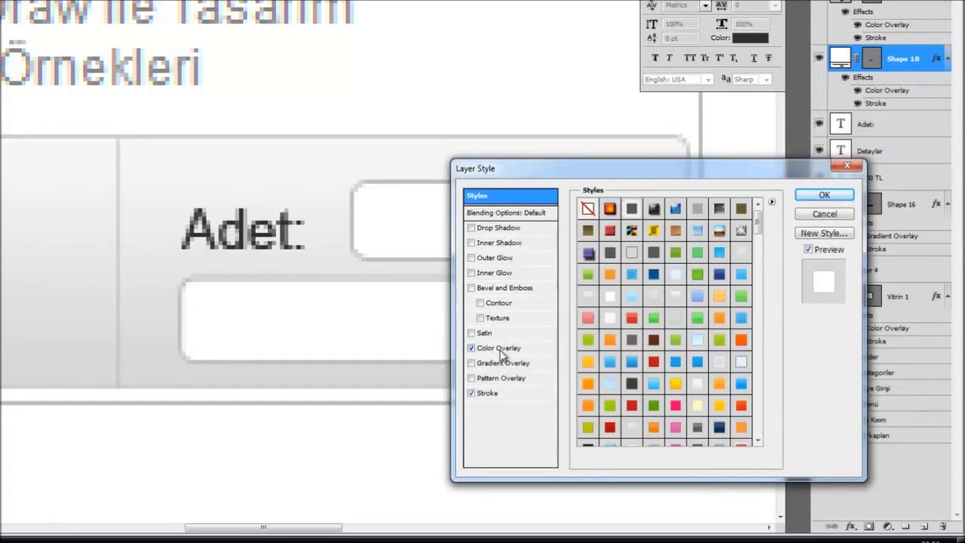
{"action": "left_click", "coordinate": [588, 209]}
{"action": "left_click", "coordinate": [511, 366]}
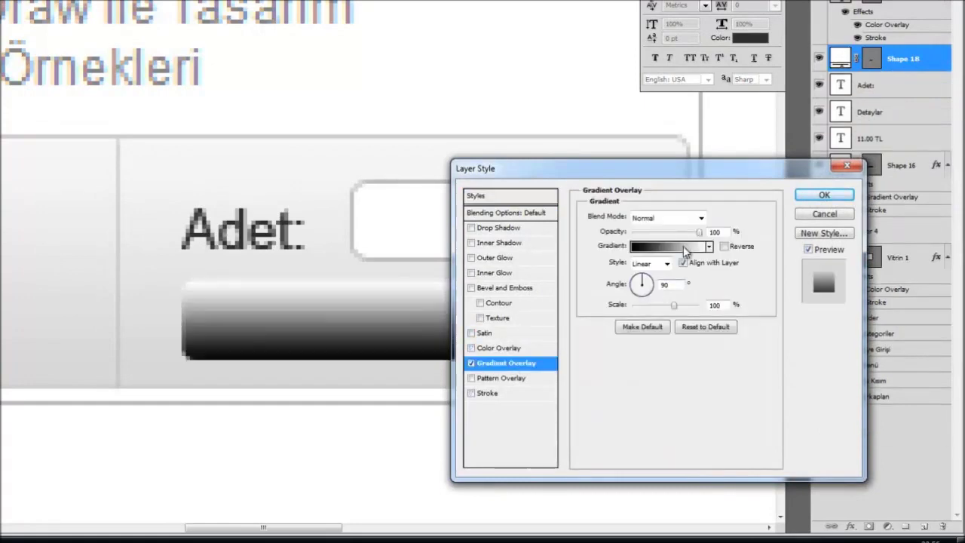
Set the starting color stop of the rectangle's gradient to the red sampled from the 11.00 TL price text.
{"action": "left_click", "coordinate": [687, 254]}
{"action": "key", "text": "Escape"}
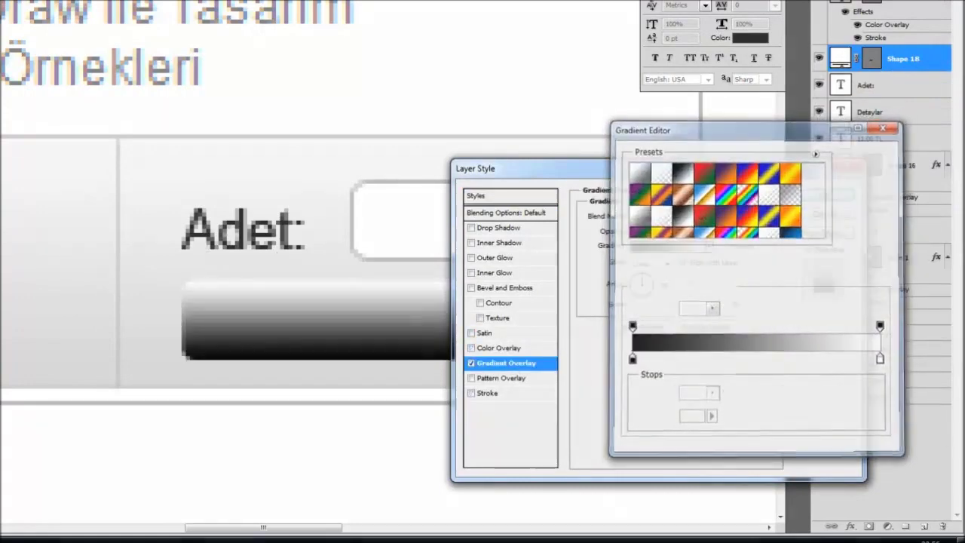
{"action": "left_click", "coordinate": [709, 247]}
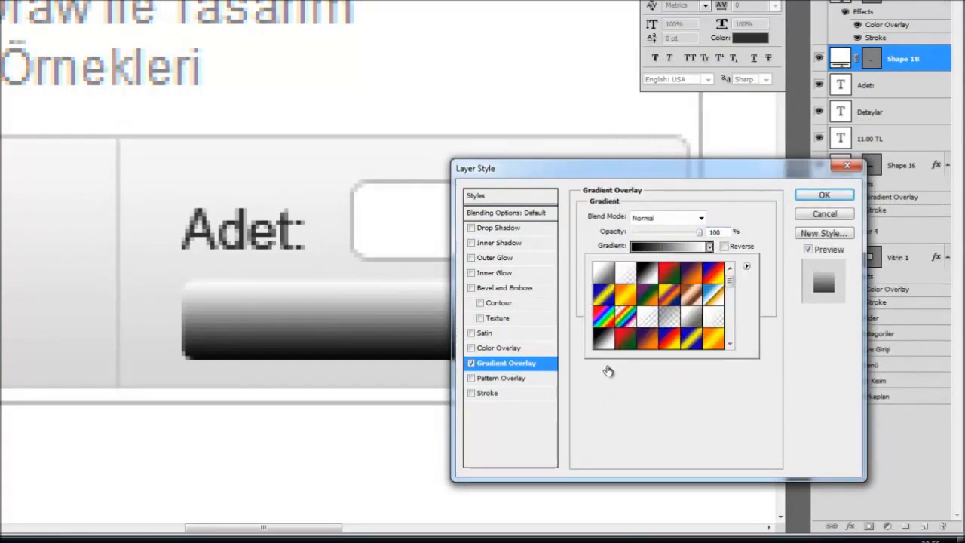
{"action": "left_click", "coordinate": [666, 248]}
{"action": "double_click", "coordinate": [629, 364]}
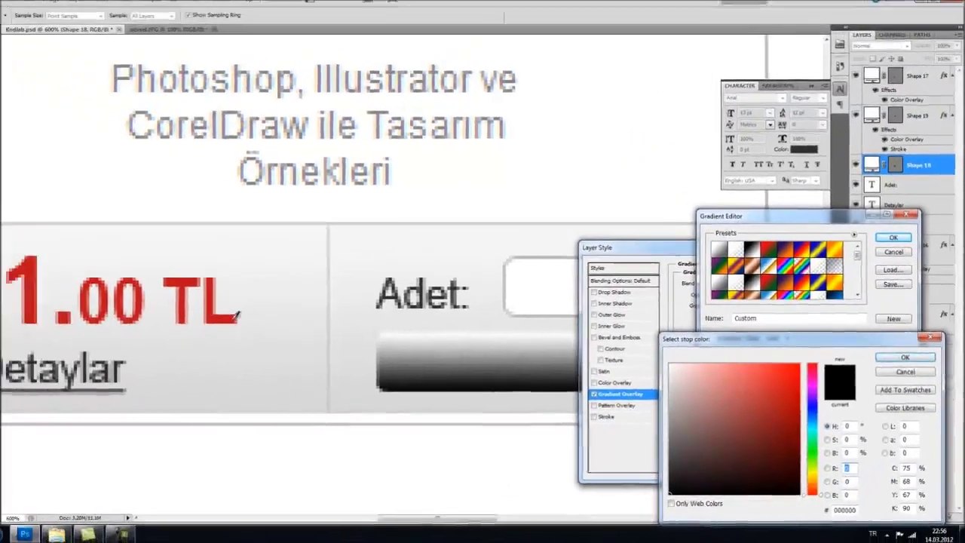
{"action": "left_click", "coordinate": [32, 273]}
{"action": "key", "text": "Return"}
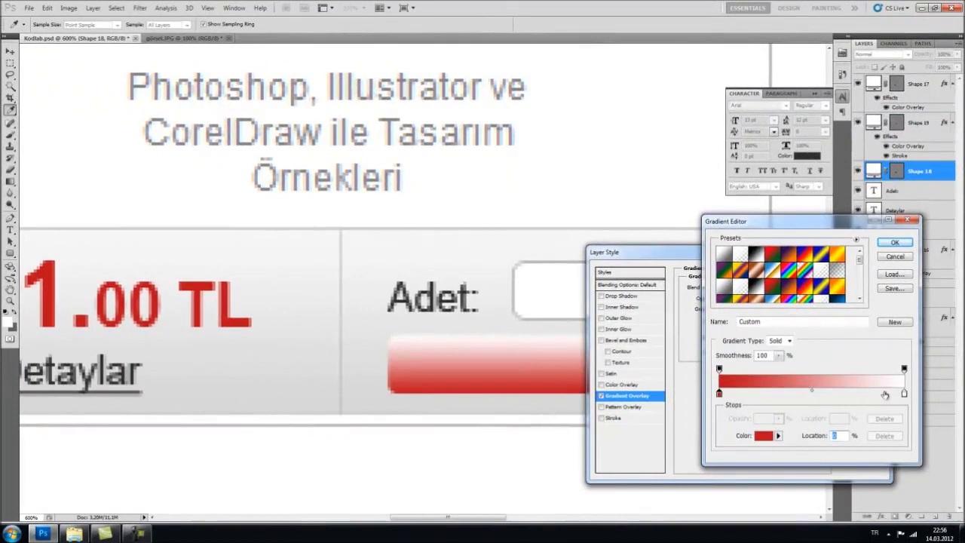
Set the gradient's end color stop to the brighter red e10b18 and apply the layer style.
{"action": "double_click", "coordinate": [904, 394]}
{"action": "left_click", "coordinate": [240, 316]}
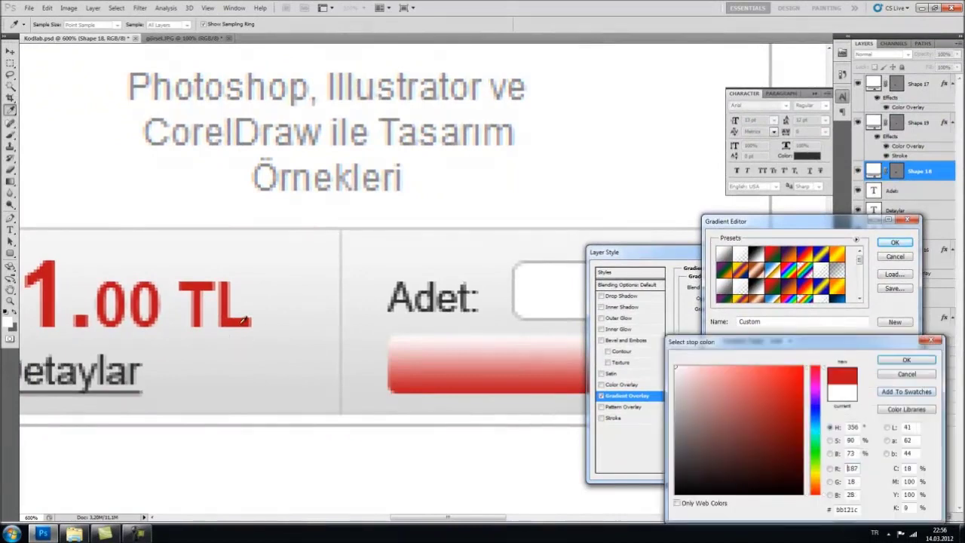
{"action": "left_click", "coordinate": [796, 381]}
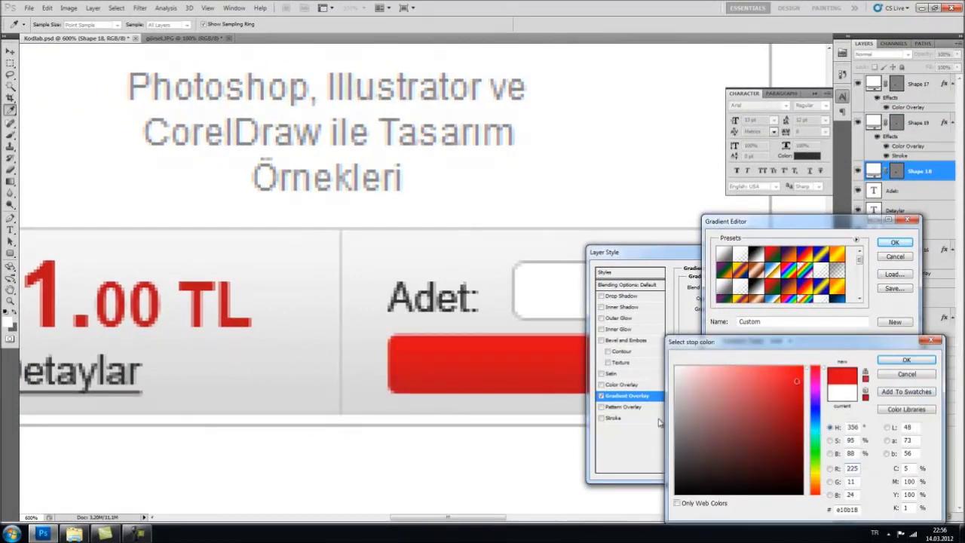
{"action": "key", "text": "Return"}
{"action": "key", "text": "Return"}
{"action": "key", "text": "Return"}
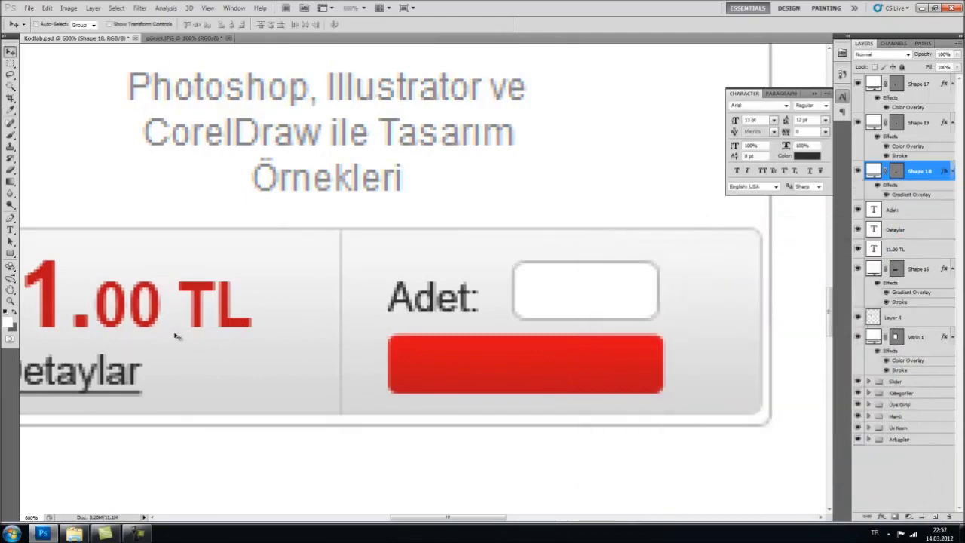
Add the text "Sepete at" on the red gradient button.
{"action": "left_click", "coordinate": [10, 233]}
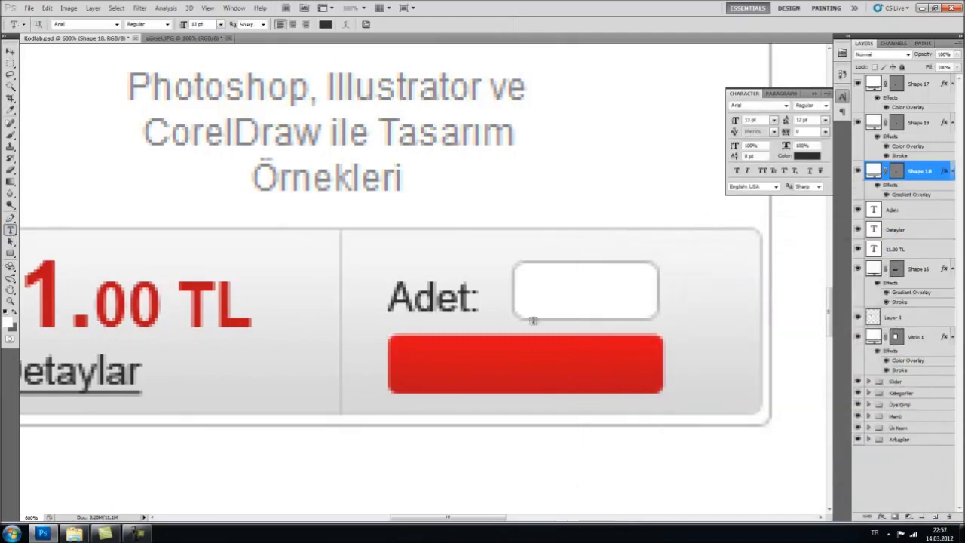
{"action": "left_click", "coordinate": [472, 368]}
{"action": "type", "text": "S"}
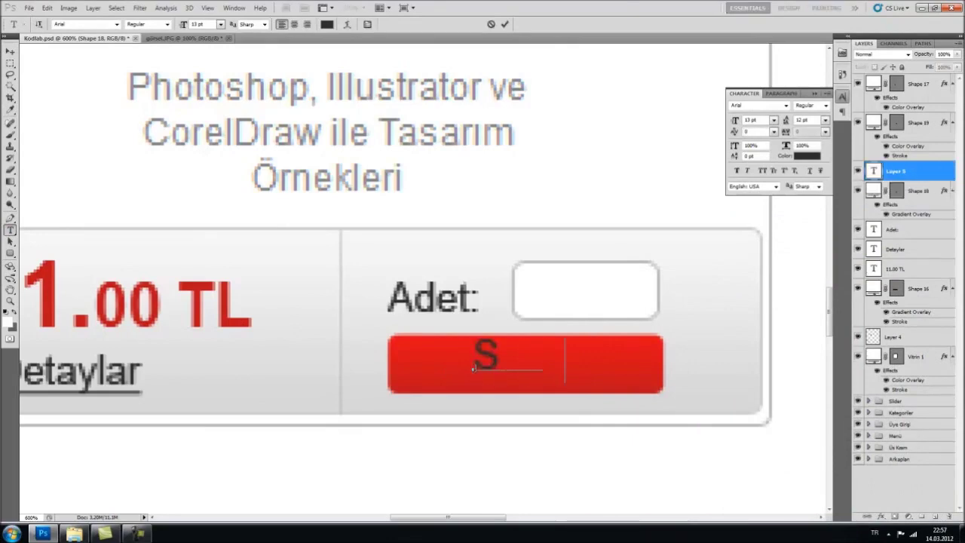
{"action": "type", "text": "epete at"}
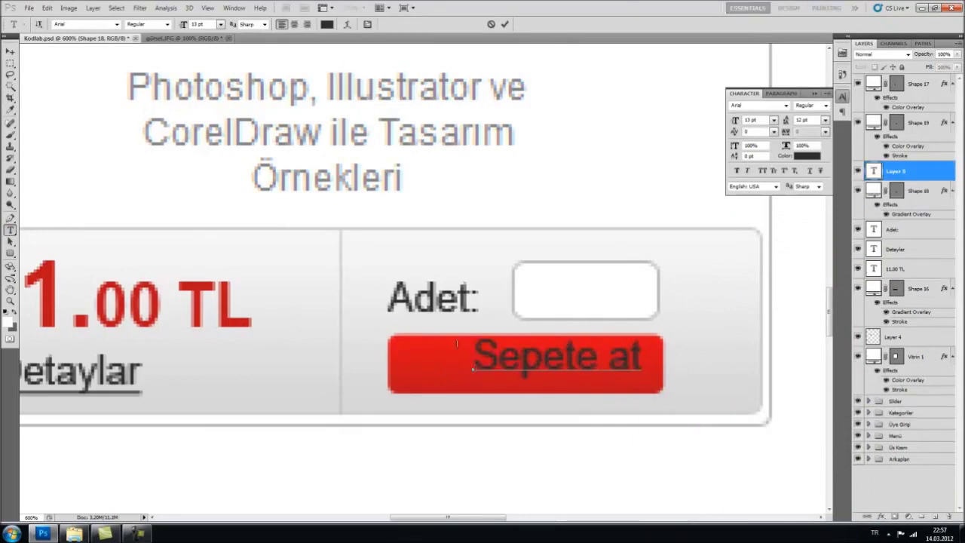
Set the whole "Sepete at" text to 11 pt and color it white.
{"action": "key", "text": "ctrl+a"}
{"action": "left_click", "coordinate": [200, 24]}
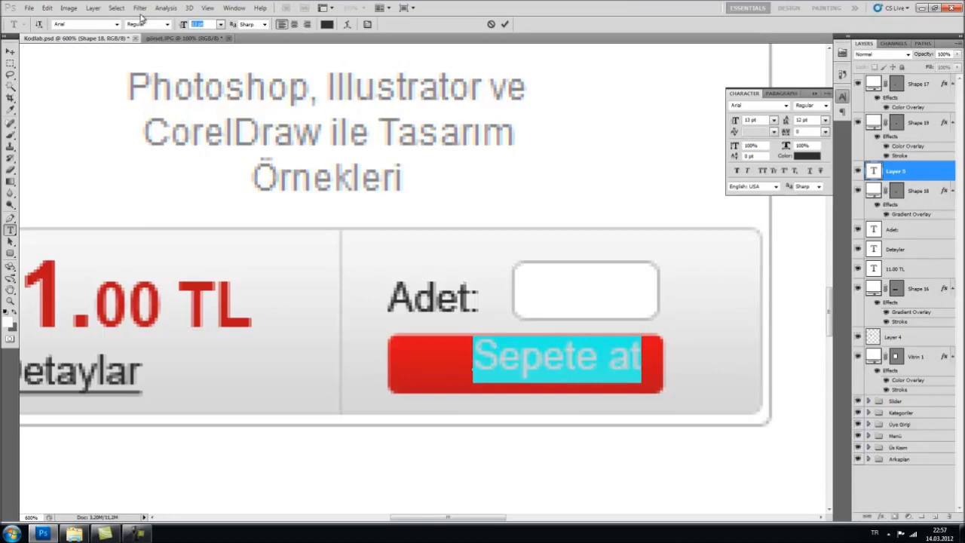
{"action": "type", "text": "11"}
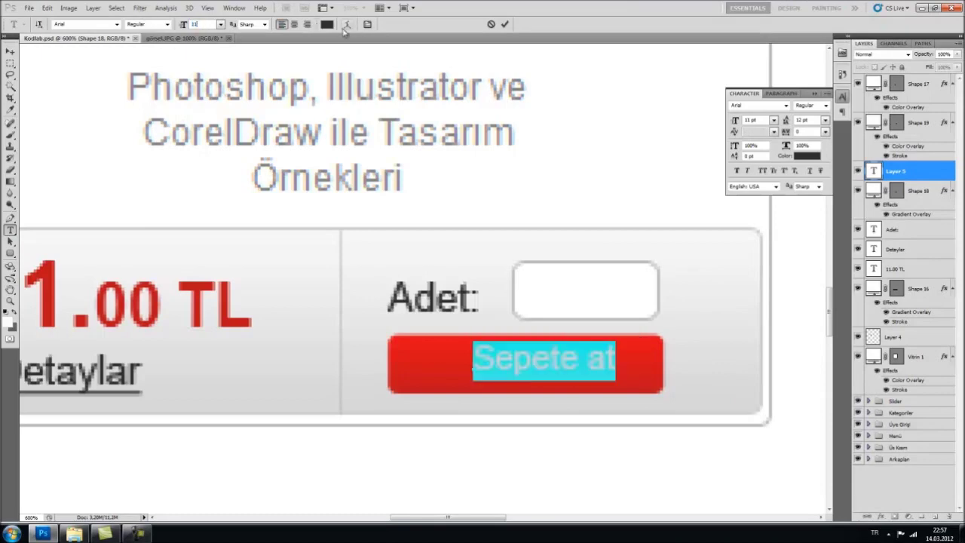
{"action": "left_click", "coordinate": [326, 24]}
{"action": "left_click", "coordinate": [445, 266]}
{"action": "key", "text": "Return"}
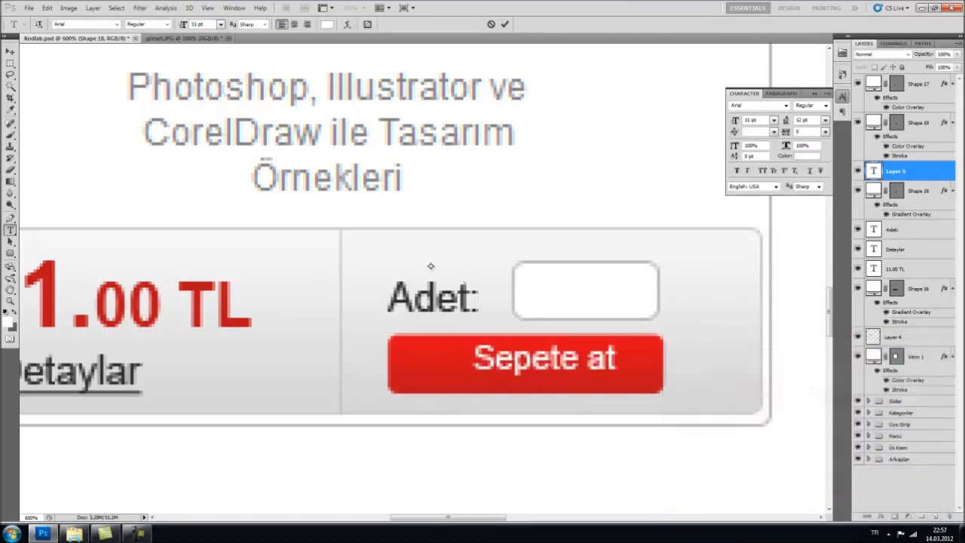
Set the tracking of the "Sepete at" text to 40 and its size to 12 pt.
{"action": "left_click_drag", "start_coordinate": [787, 133], "coordinate": [797, 132]}
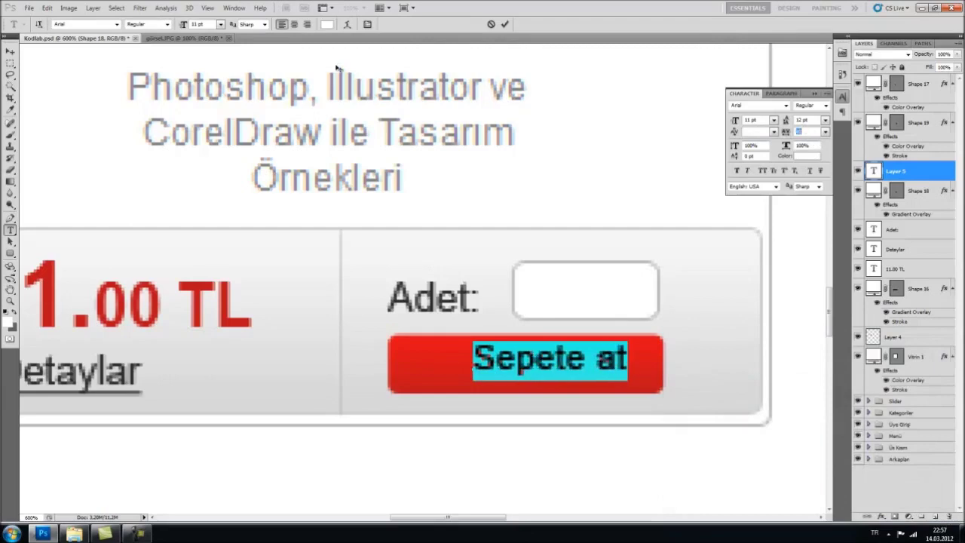
{"action": "left_click", "coordinate": [199, 24]}
{"action": "left_click", "coordinate": [187, 23]}
{"action": "type", "text": "12"}
{"action": "key", "text": "Return"}
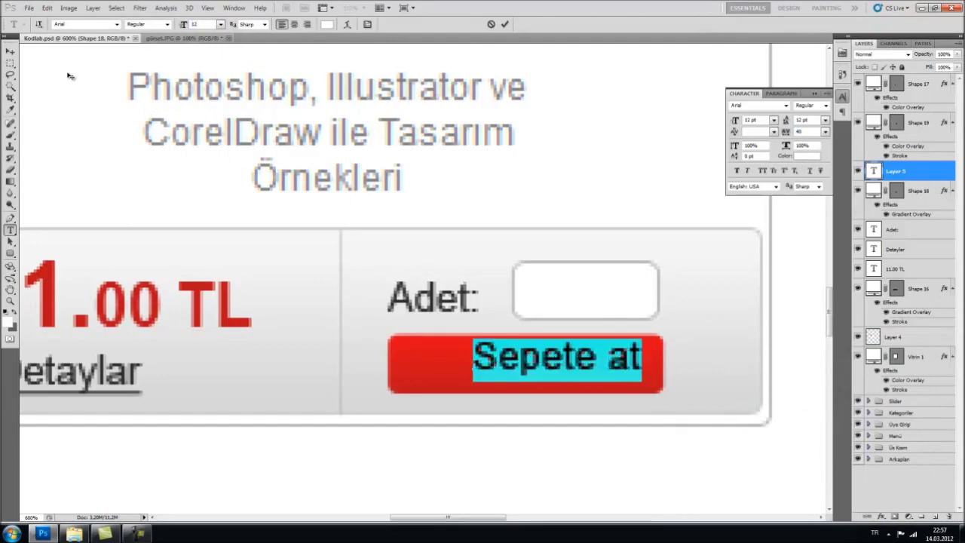
Align the "Sepete at" text and the red button on their horizontal and vertical centers.
{"action": "left_click", "coordinate": [10, 51]}
{"action": "left_click", "coordinate": [919, 191], "text": "ctrl"}
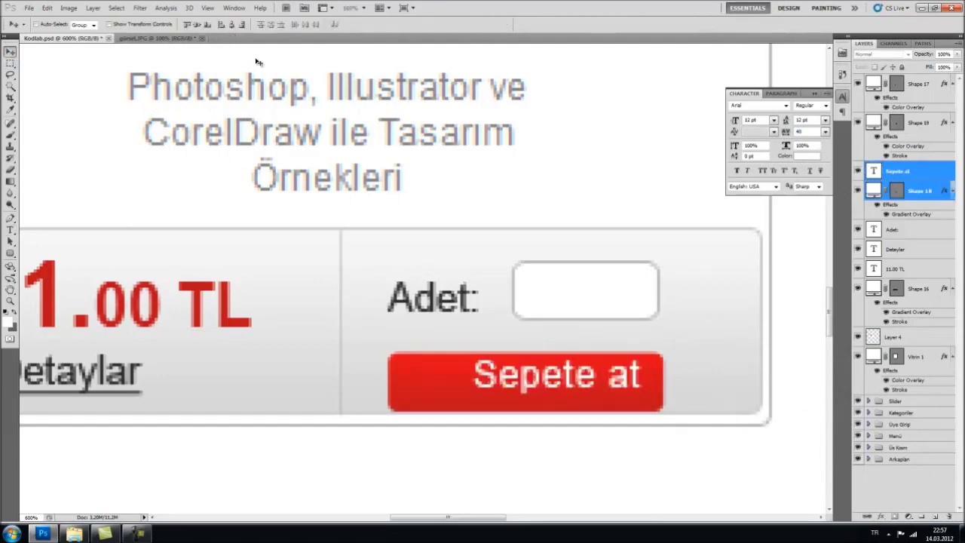
{"action": "left_click", "coordinate": [232, 24]}
{"action": "left_click", "coordinate": [197, 24]}
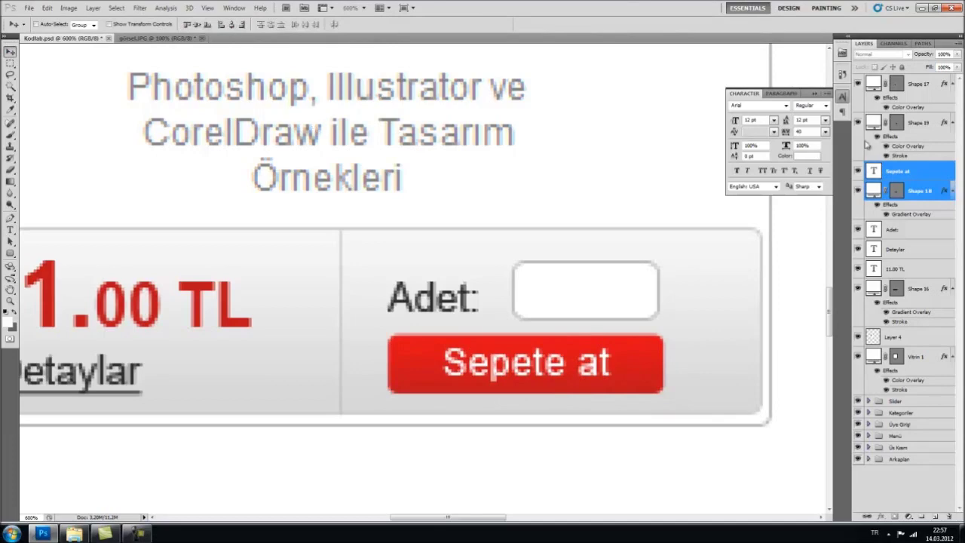
Shift the "Sepete at" text to the right on the red button, leaving room for an icon before it.
{"action": "left_click", "coordinate": [929, 172]}
{"action": "key", "text": "shift+Right"}
{"action": "key", "text": "shift+Right"}
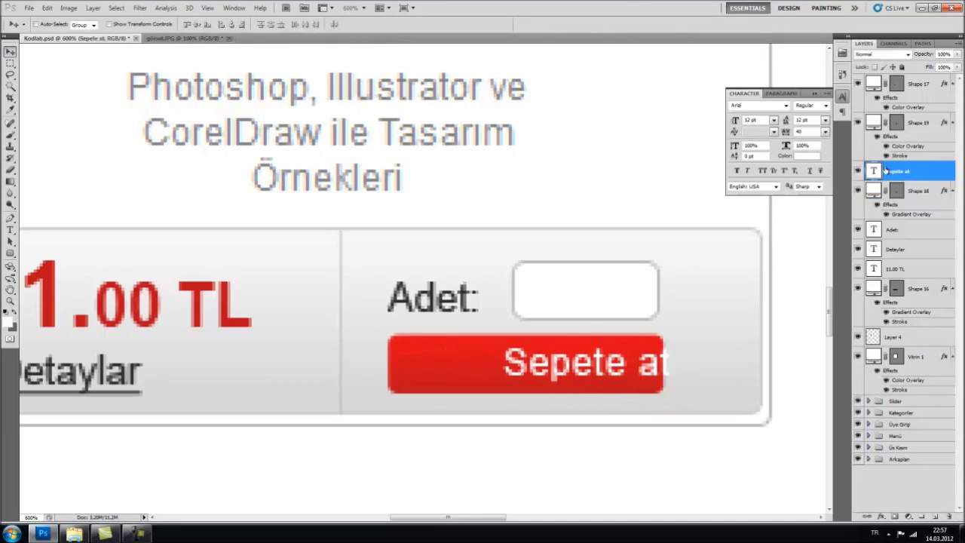
{"action": "key", "text": "shift+Left"}
Open the sepet image from the desktop and place its cart icon on the red button before the "Sepete at" text.
{"action": "key", "text": "super+d"}
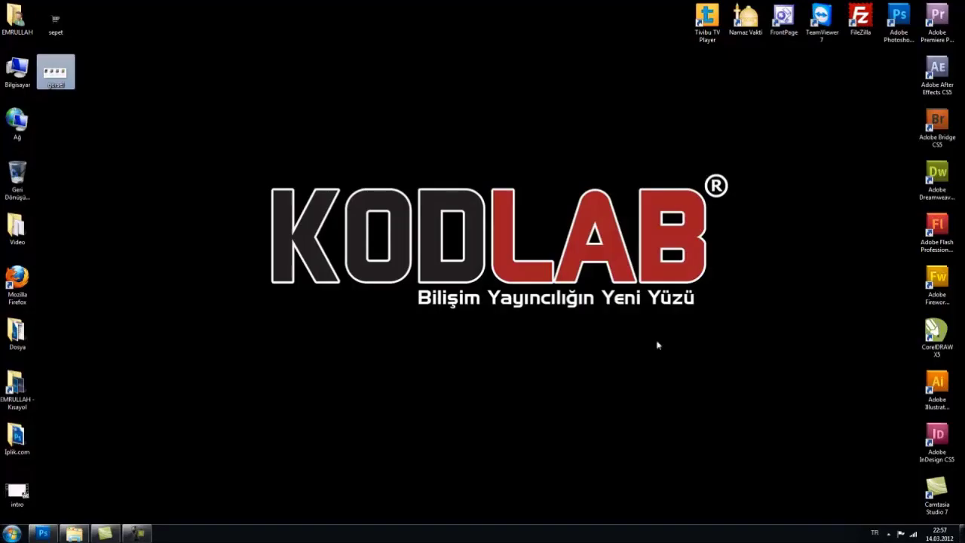
{"action": "left_click_drag", "start_coordinate": [65, 35], "coordinate": [98, 119]}
{"action": "left_click_drag", "start_coordinate": [50, 526], "coordinate": [405, 273]}
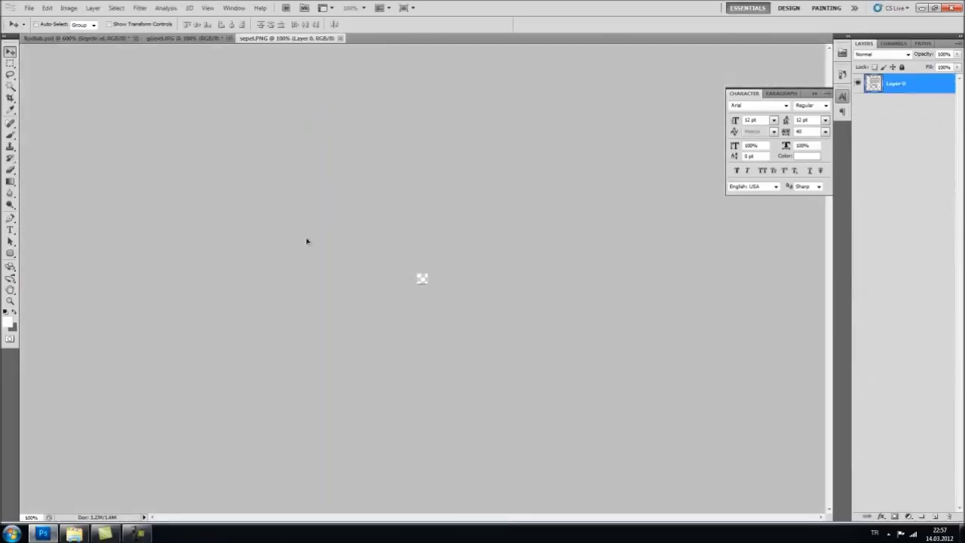
{"action": "left_click_drag", "start_coordinate": [97, 38], "coordinate": [424, 368]}
{"action": "key", "text": "Down"}
{"action": "key", "text": "Down"}
{"action": "key", "text": "Up"}
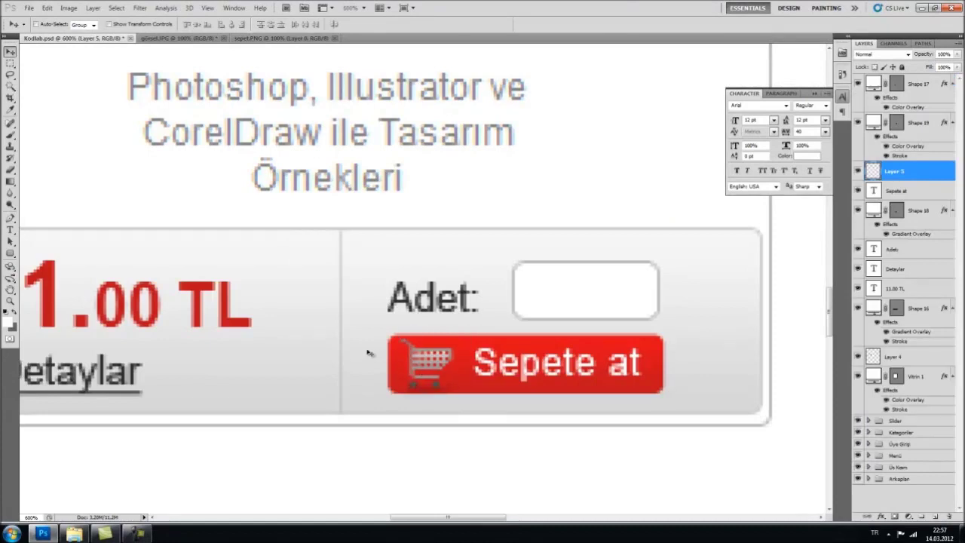
Move the "Adet:" label, quantity field, red button, its text and cart icon together slightly to the right within the grey bar.
{"action": "left_click", "coordinate": [897, 192]}
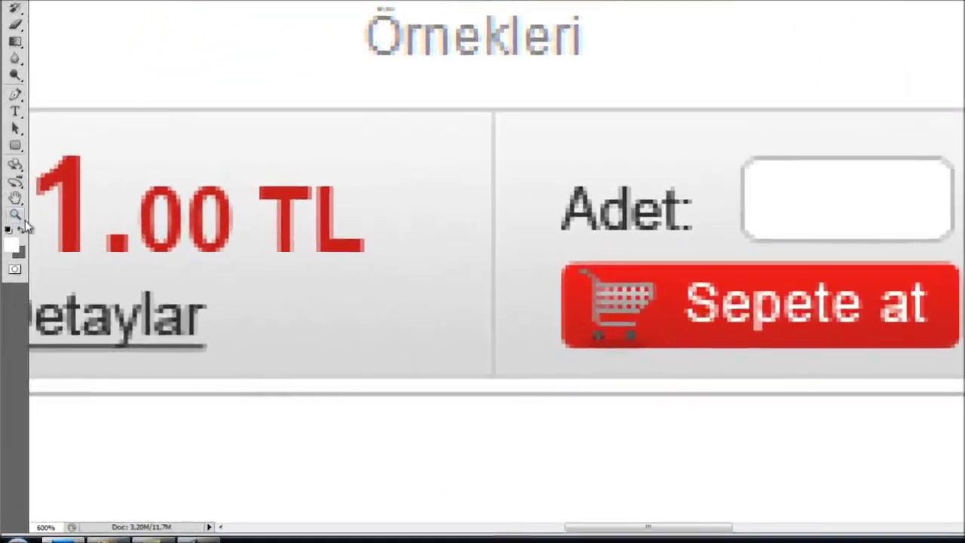
{"action": "key", "text": "z"}
{"action": "right_click", "coordinate": [276, 305]}
{"action": "left_click", "coordinate": [452, 234]}
{"action": "scroll", "coordinate": [618, 132], "scroll_direction": "up", "scroll_amount": 2}
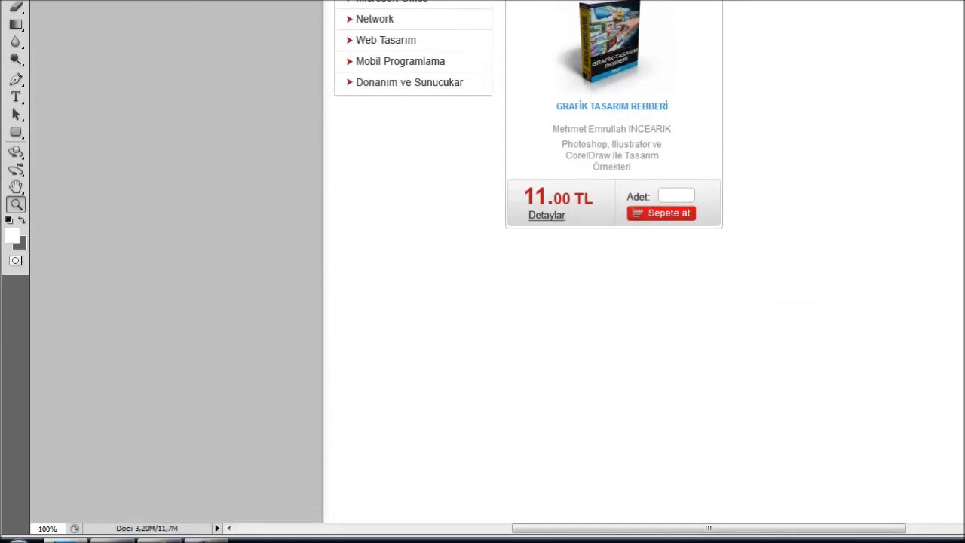
{"action": "key", "text": "v"}
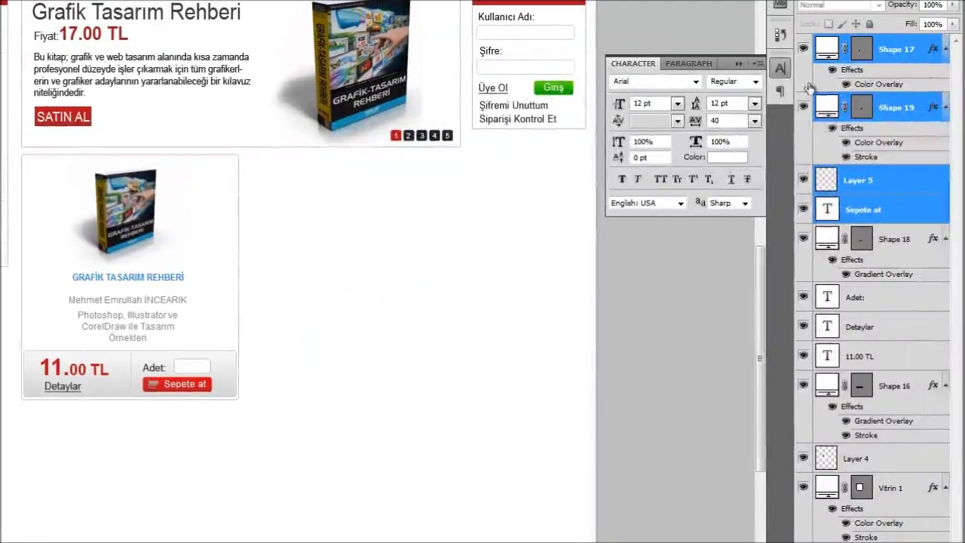
{"action": "left_click", "coordinate": [890, 51], "text": "ctrl"}
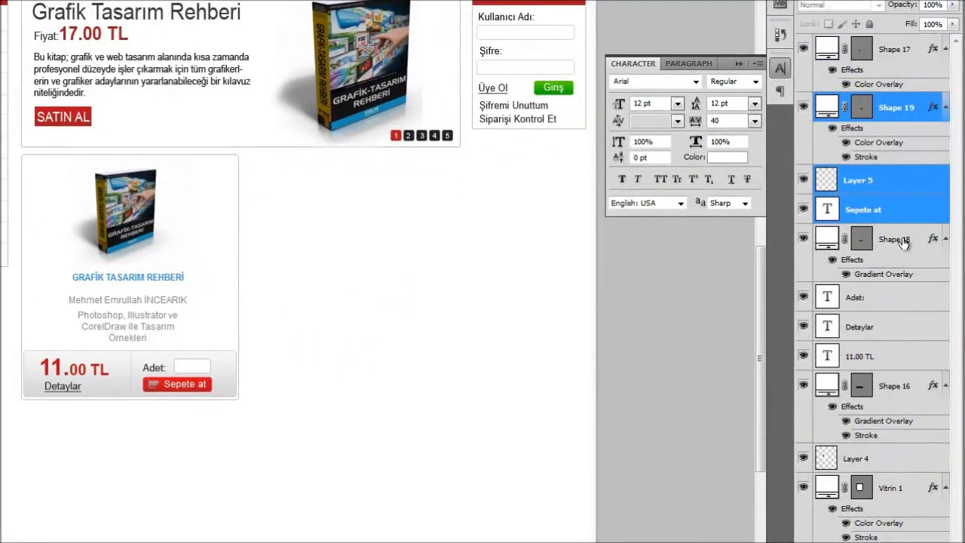
{"action": "left_click", "coordinate": [804, 240]}
{"action": "left_click", "coordinate": [803, 240]}
{"action": "left_click", "coordinate": [894, 239], "text": "ctrl"}
{"action": "left_click", "coordinate": [873, 308], "text": "ctrl"}
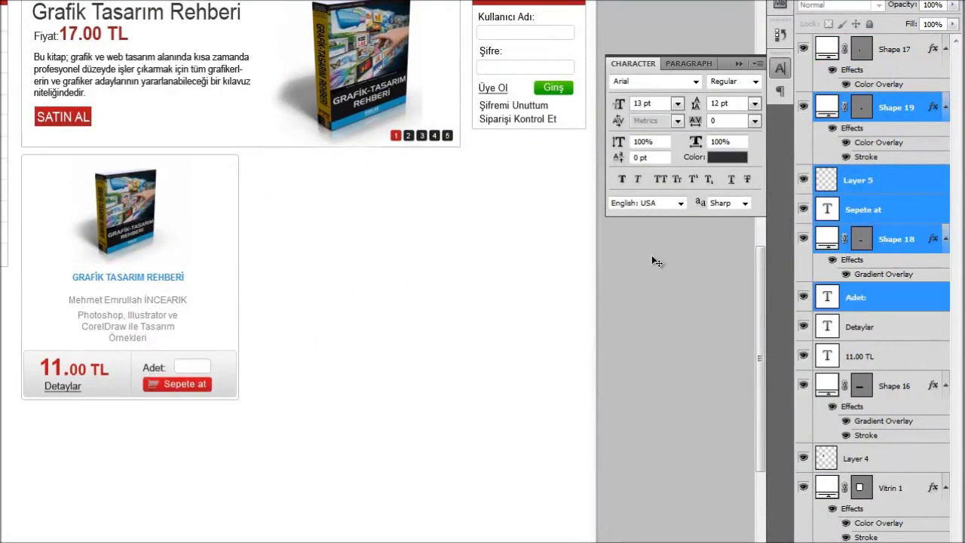
{"action": "key", "text": "Right"}
{"action": "key", "text": "Right"}
{"action": "key", "text": "Right"}
{"action": "key", "text": "Right"}
{"action": "key", "text": "Right"}
{"action": "key", "text": "Right"}
{"action": "key", "text": "Right"}
{"action": "key", "text": "Right"}
{"action": "key", "text": "Right"}
{"action": "key", "text": "Right"}
{"action": "key", "text": "Right"}
{"action": "key", "text": "Right"}
{"action": "key", "text": "Right"}
{"action": "key", "text": "Right"}
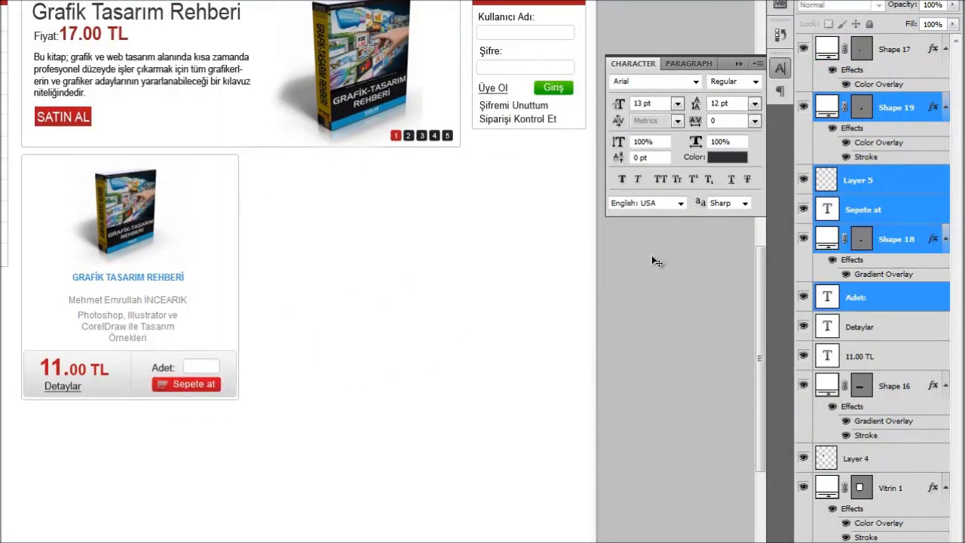
{"action": "key", "text": "Left"}
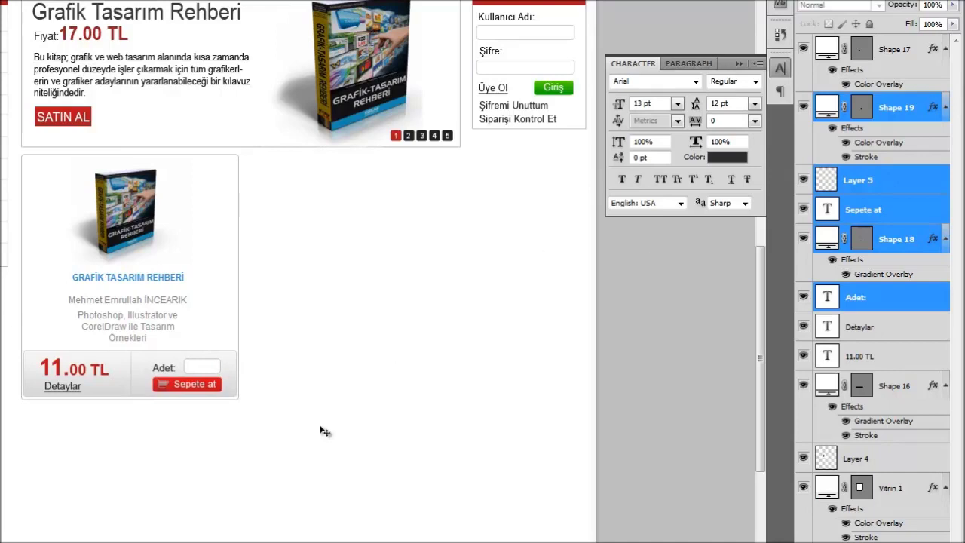
{"action": "key", "text": "Left"}
{"action": "key", "text": "Left"}
{"action": "key", "text": "Left"}
{"action": "key", "text": "Left"}
Create a layer group named "Vitrin 1" and put all product card layers, from Shape 17 down to Vitrin 1, into it.
{"action": "left_click_drag", "start_coordinate": [214, 208], "coordinate": [157, 209]}
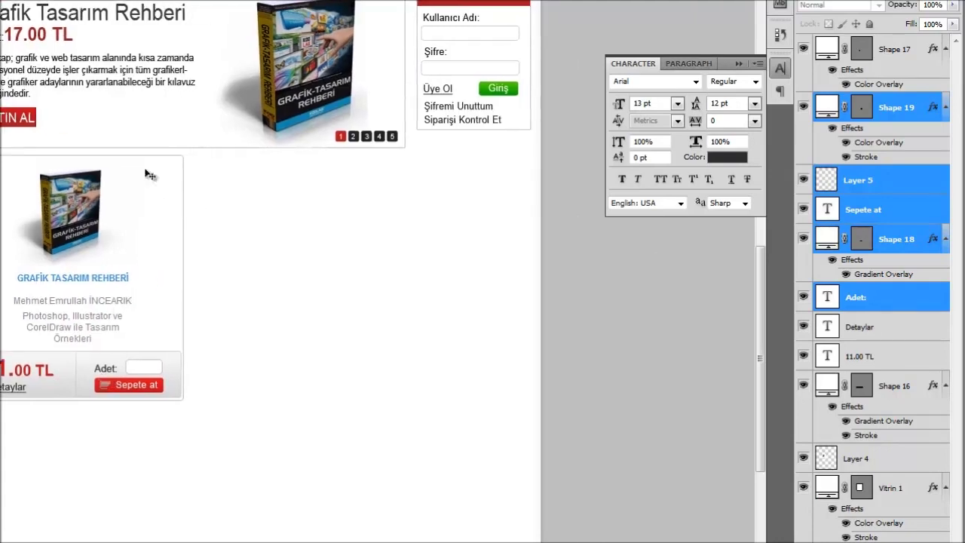
{"action": "right_click", "coordinate": [146, 165]}
{"action": "left_click", "coordinate": [172, 180]}
{"action": "right_click", "coordinate": [156, 186]}
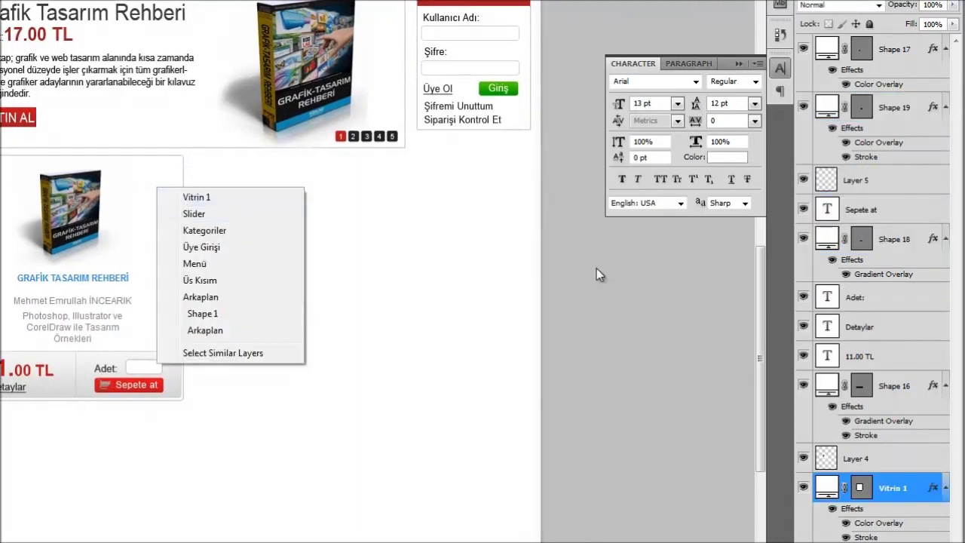
{"action": "left_click", "coordinate": [909, 61]}
{"action": "left_click", "coordinate": [895, 53]}
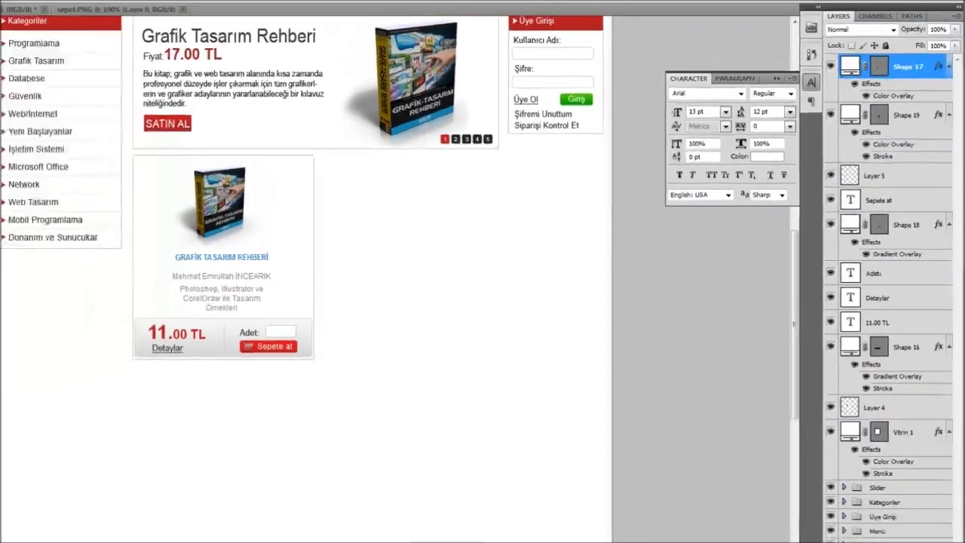
{"action": "left_click", "coordinate": [921, 516]}
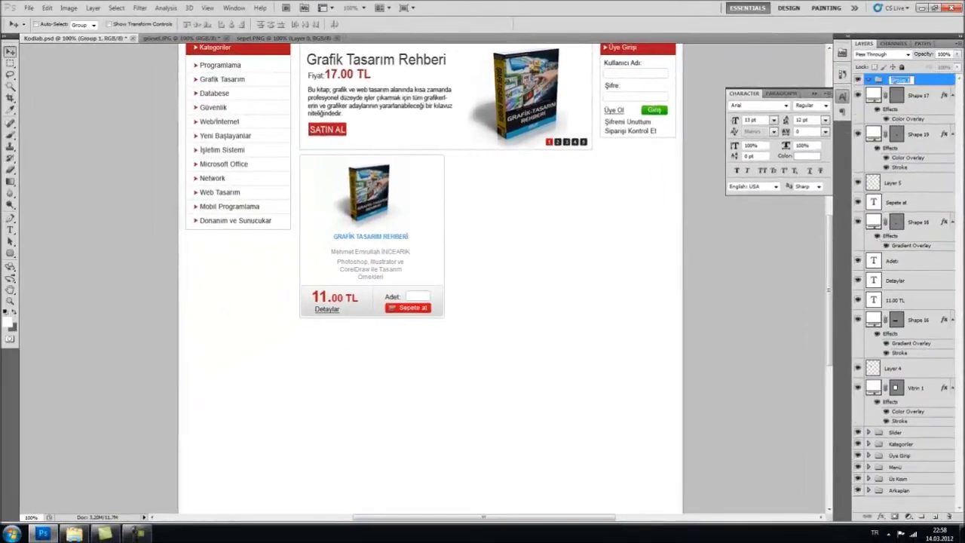
{"action": "left_click", "coordinate": [923, 103]}
{"action": "left_click", "coordinate": [915, 392], "text": "shift"}
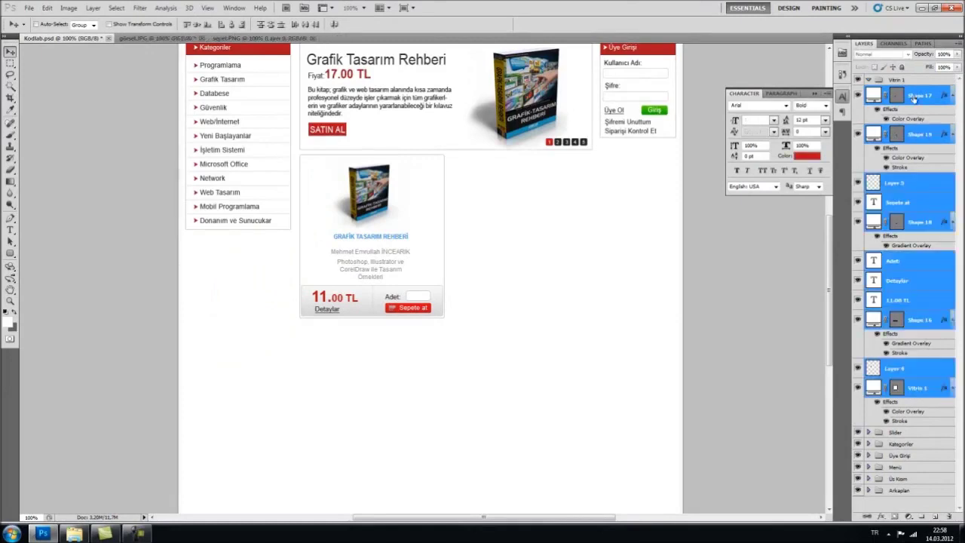
{"action": "left_click", "coordinate": [879, 81]}
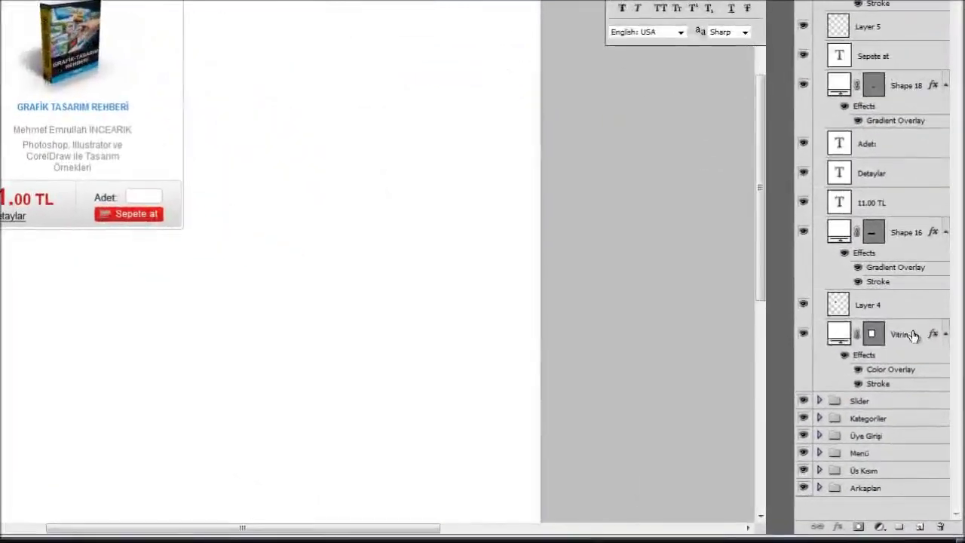
Duplicate the Vitrin 1 card frame and move the copy to the right of the first card, leaving a narrow gap.
{"action": "left_click", "coordinate": [924, 388]}
{"action": "key", "text": "ctrl+j"}
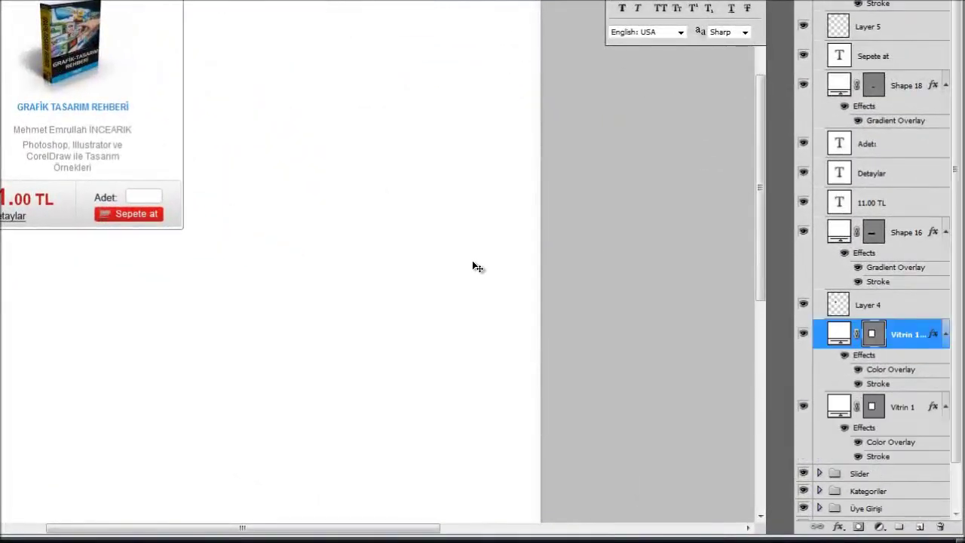
{"action": "key", "text": "shift+Right"}
{"action": "key", "text": "shift+Right"}
{"action": "key", "text": "shift+Right"}
{"action": "key", "text": "shift+Right"}
{"action": "key", "text": "shift+Right"}
{"action": "key", "text": "shift+Right"}
{"action": "key", "text": "shift+Right"}
{"action": "key", "text": "shift+Right"}
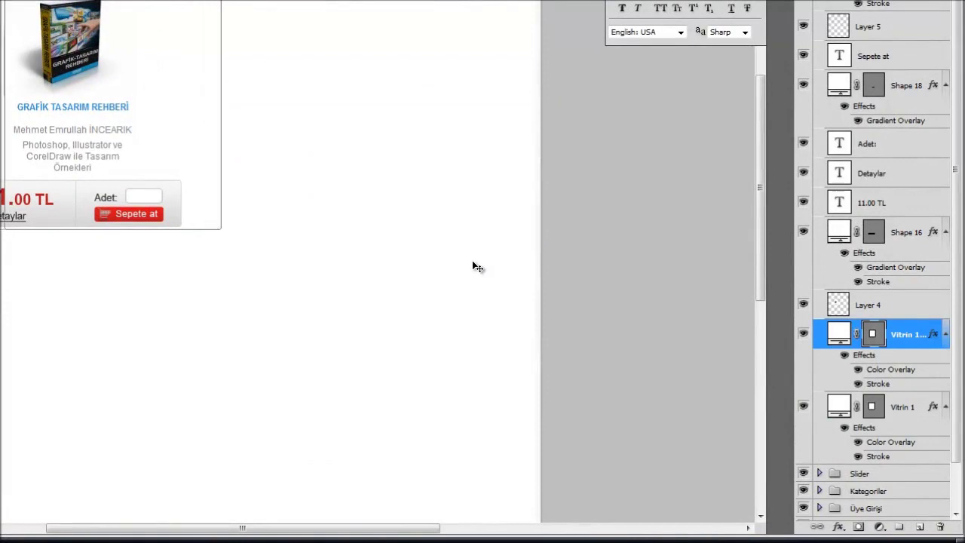
{"action": "key", "text": "shift+Right"}
{"action": "key", "text": "shift+Right"}
{"action": "key", "text": "shift+Right"}
{"action": "key", "text": "shift+Right"}
{"action": "key", "text": "shift+Right"}
{"action": "key", "text": "shift+Right"}
{"action": "key", "text": "shift+Right"}
{"action": "key", "text": "shift+Right"}
{"action": "key", "text": "shift+Right"}
{"action": "key", "text": "shift+Right"}
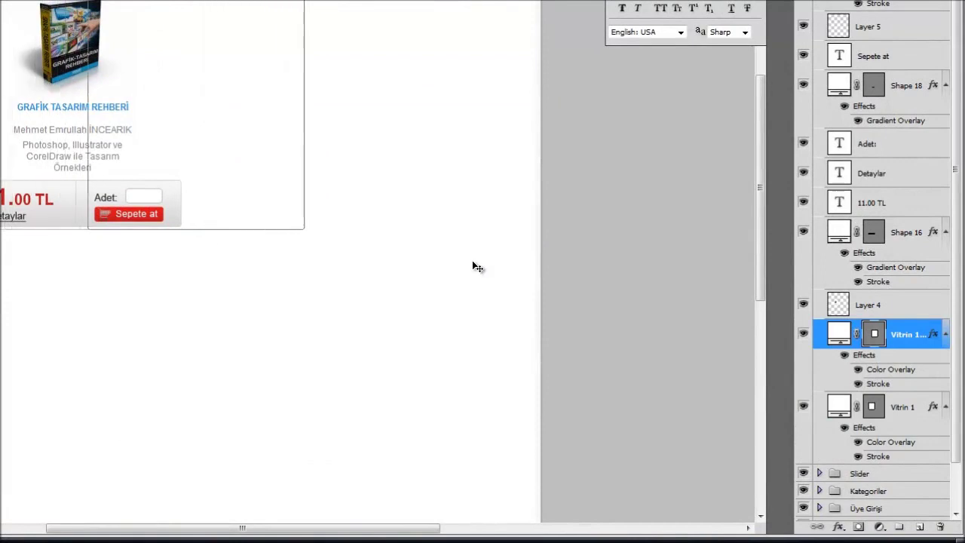
{"action": "key", "text": "shift+Right"}
{"action": "key", "text": "shift+Right"}
{"action": "key", "text": "shift+Right"}
{"action": "key", "text": "shift+Right"}
{"action": "key", "text": "shift+Right"}
{"action": "key", "text": "shift+Right"}
{"action": "key", "text": "shift+Right"}
{"action": "key", "text": "shift+Right"}
{"action": "key", "text": "shift+Right"}
{"action": "key", "text": "shift+Right"}
{"action": "key", "text": "shift+Right"}
{"action": "key", "text": "shift+Right"}
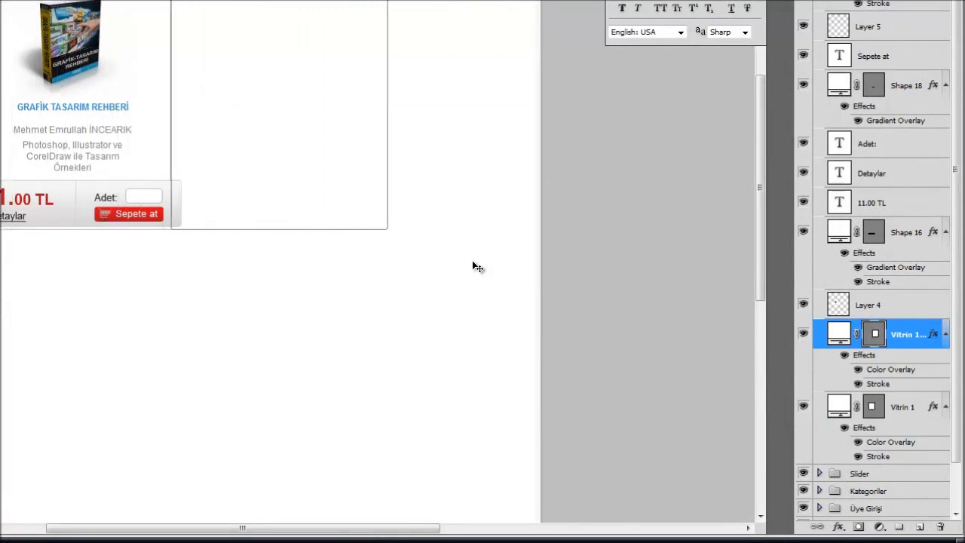
{"action": "key", "text": "Left"}
{"action": "key", "text": "Left"}
{"action": "key", "text": "Left"}
{"action": "key", "text": "Left"}
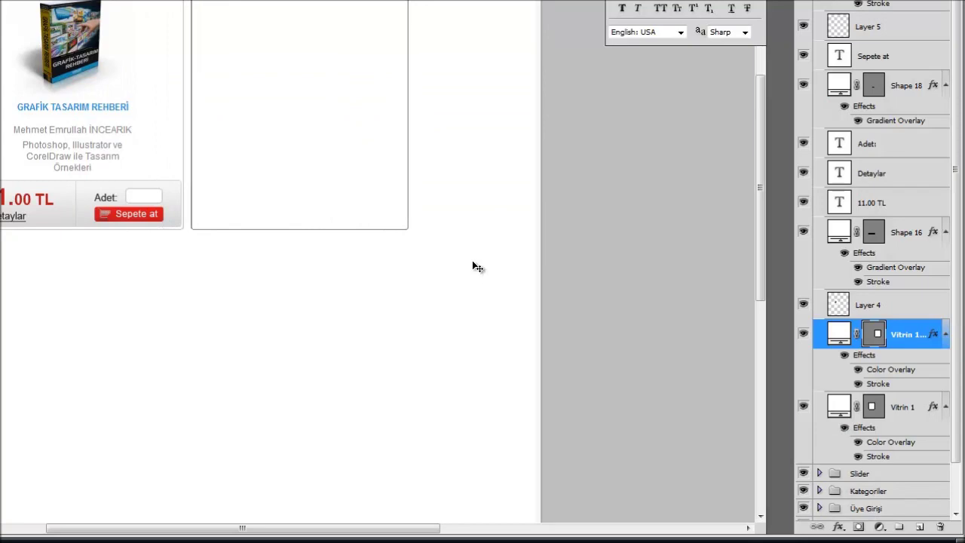
{"action": "key", "text": "Left"}
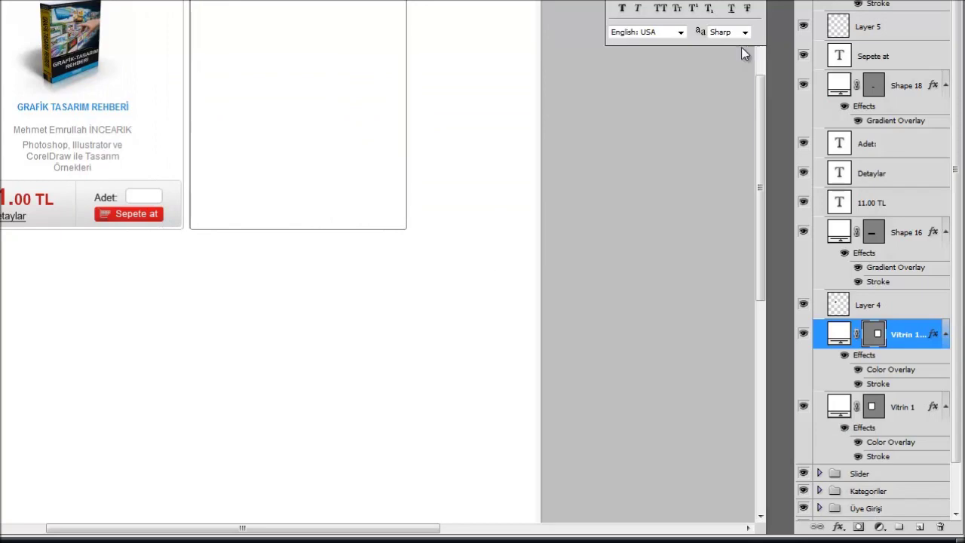
Move the "Vitrin 1 copy" layer out of the "Vitrin 1" group to the top of the layer stack.
{"action": "left_click", "coordinate": [878, 304]}
{"action": "left_click_drag", "start_coordinate": [909, 341], "coordinate": [909, 21]}
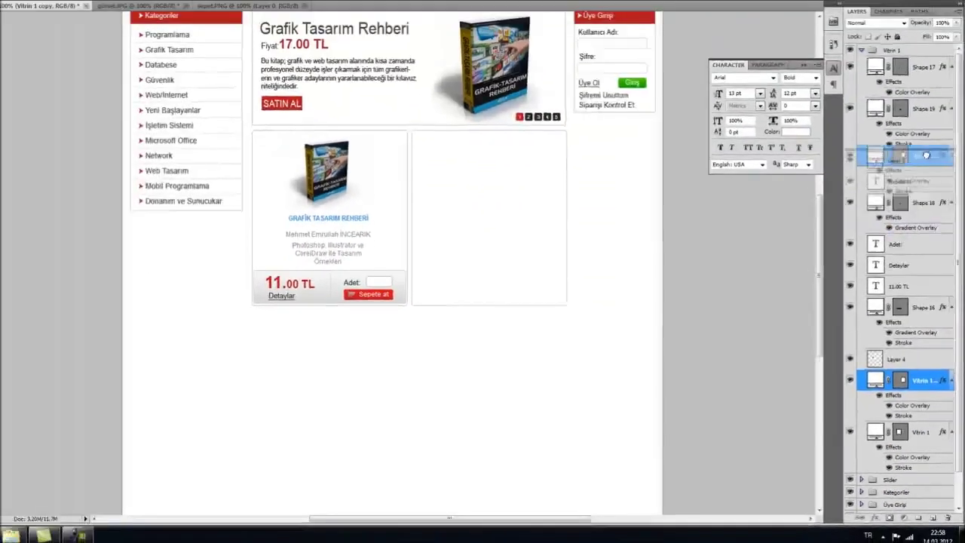
{"action": "left_click_drag", "start_coordinate": [926, 155], "coordinate": [912, 57]}
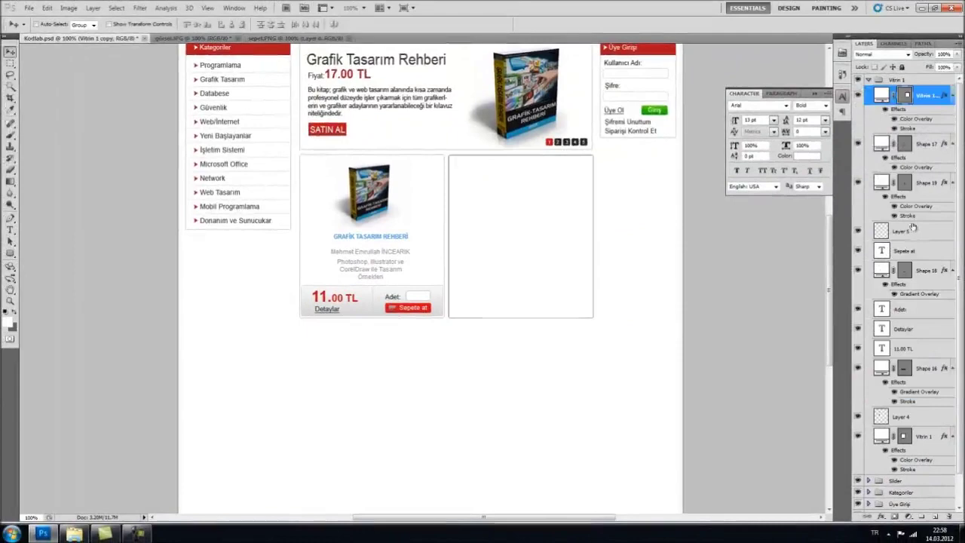
{"action": "left_click", "coordinate": [868, 79]}
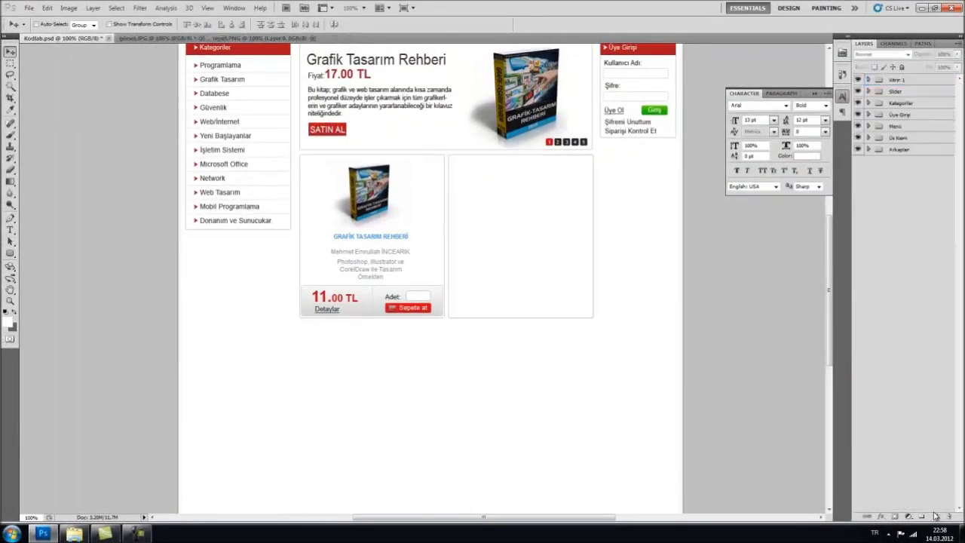
{"action": "left_click", "coordinate": [935, 516]}
{"action": "left_click", "coordinate": [868, 101]}
{"action": "left_click_drag", "start_coordinate": [923, 118], "coordinate": [911, 78]}
{"action": "left_click", "coordinate": [888, 138]}
{"action": "key", "text": "Delete"}
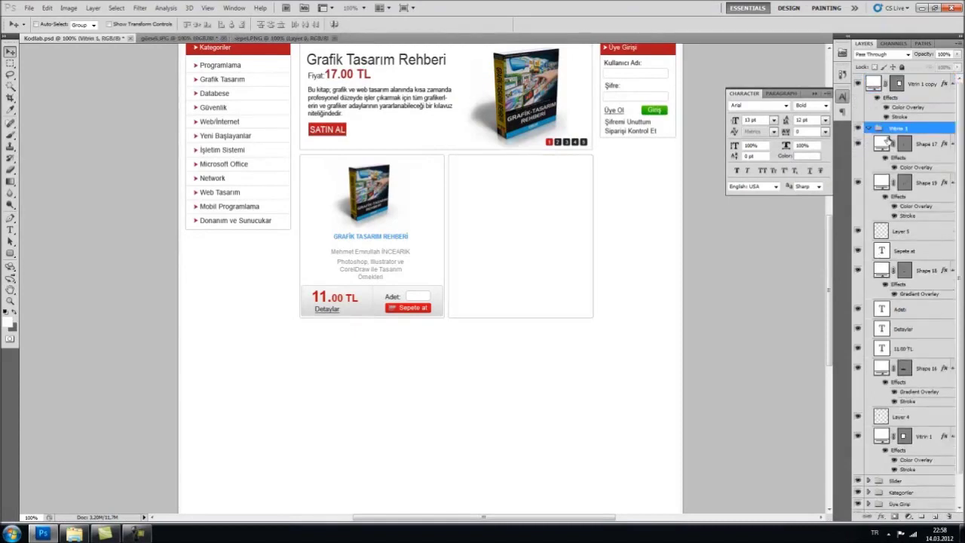
{"action": "left_click", "coordinate": [922, 83]}
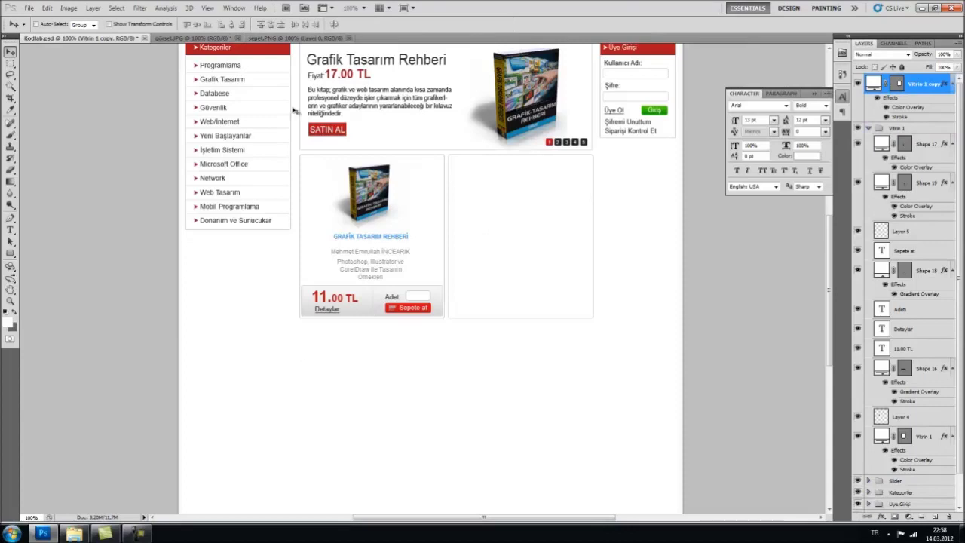
Cut the Adobe Dreamweaver CS5.5 book with its text from görsel.JPG and paste it into the empty second card in Kodlab.psd.
{"action": "left_click", "coordinate": [298, 37]}
{"action": "left_click", "coordinate": [200, 38]}
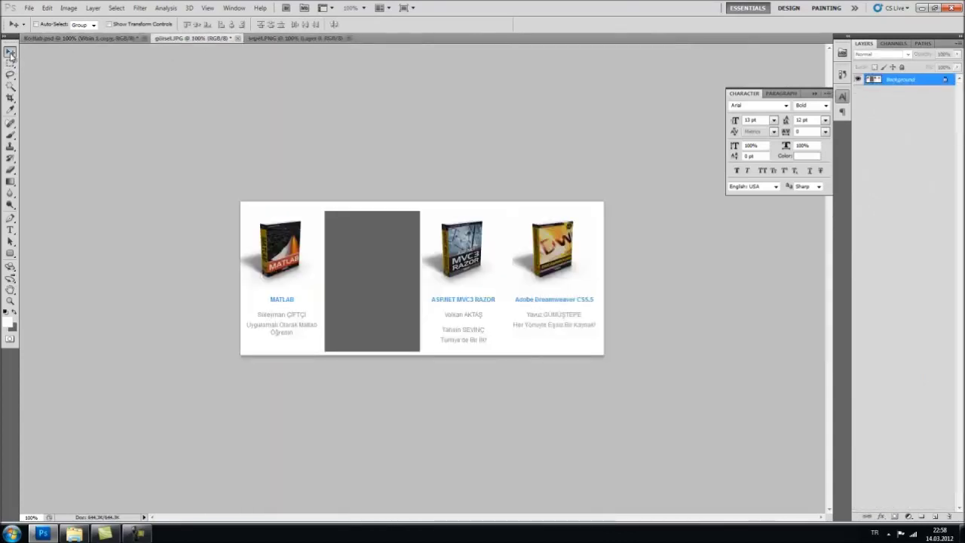
{"action": "left_click", "coordinate": [10, 64]}
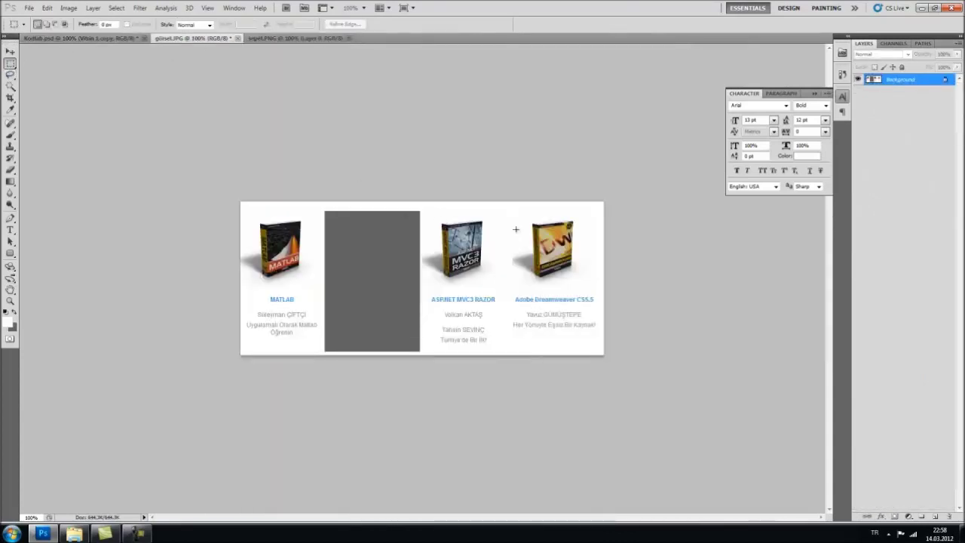
{"action": "left_click_drag", "start_coordinate": [425, 215], "coordinate": [515, 355]}
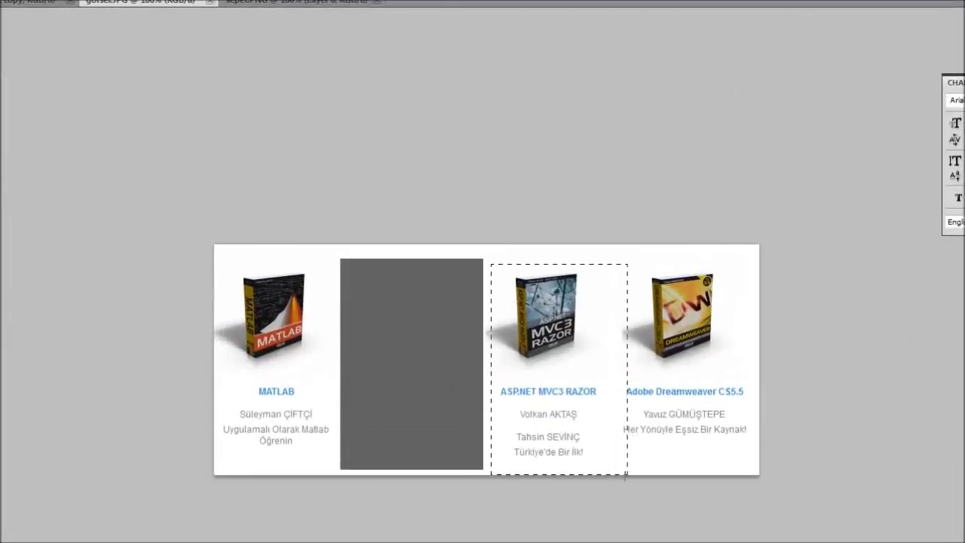
{"action": "left_click", "coordinate": [586, 422]}
{"action": "left_click_drag", "start_coordinate": [610, 259], "coordinate": [754, 439]}
{"action": "key", "text": "ctrl+x"}
{"action": "left_click", "coordinate": [18, 4]}
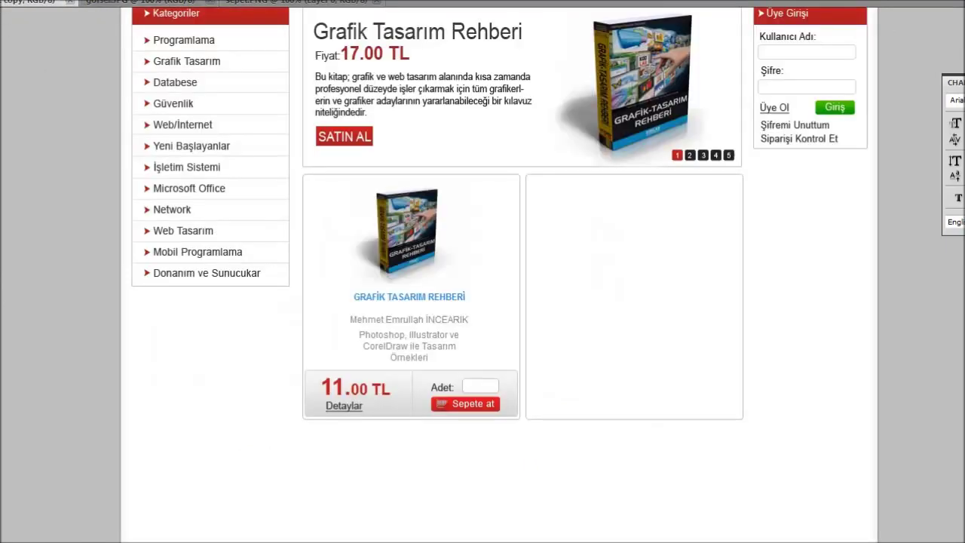
{"action": "key", "text": "ctrl+v"}
{"action": "left_click_drag", "start_coordinate": [471, 351], "coordinate": [603, 300]}
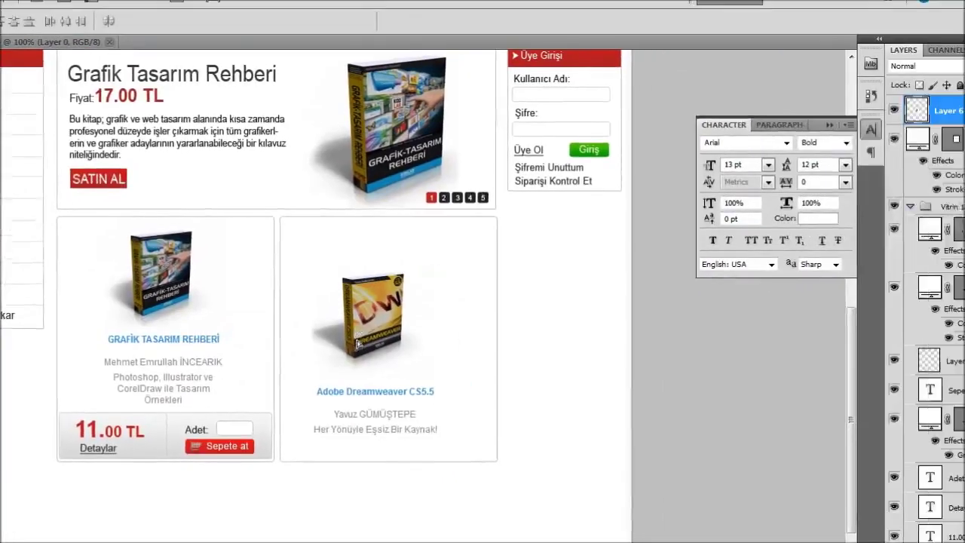
Show the rulers, add a horizontal guide at the top of the first book, and align the Dreamweaver book image to it.
{"action": "key", "text": "ctrl+r"}
{"action": "left_click_drag", "start_coordinate": [142, 72], "coordinate": [188, 246]}
{"action": "right_click", "coordinate": [307, 296]}
{"action": "left_click", "coordinate": [329, 309]}
{"action": "left_click_drag", "start_coordinate": [301, 308], "coordinate": [309, 290]}
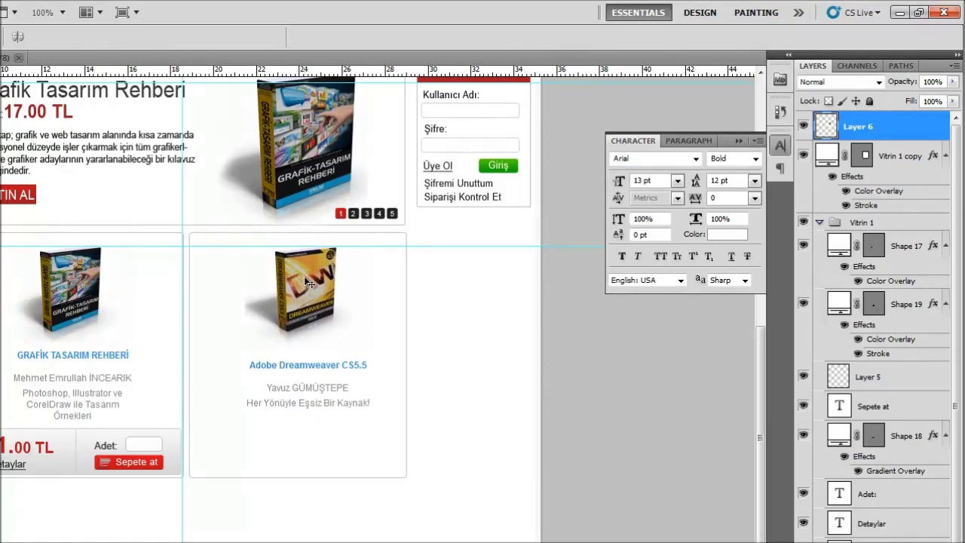
{"action": "key", "text": "shift+Left"}
{"action": "key", "text": "Down"}
{"action": "key", "text": "Down"}
{"action": "key", "text": "Down"}
{"action": "key", "text": "Left"}
Add a horizontal guide below the first card's description text and nudge the Dreamweaver book image down and slightly left.
{"action": "left_click_drag", "start_coordinate": [306, 76], "coordinate": [327, 421]}
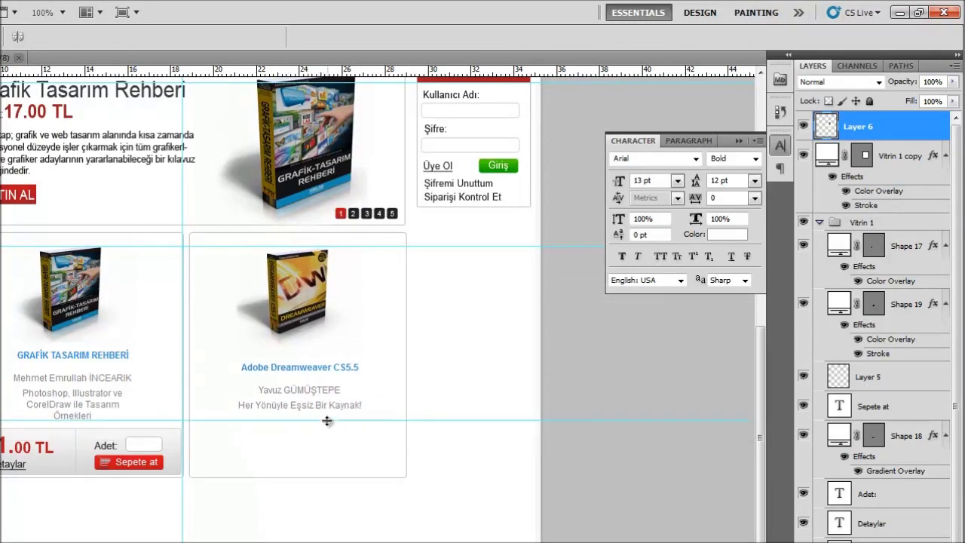
{"action": "key", "text": "shift+Down"}
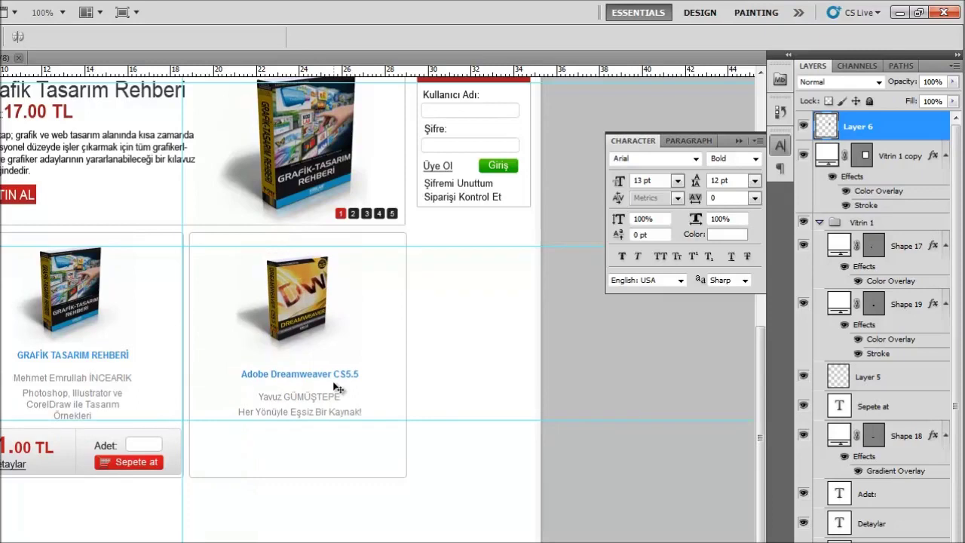
{"action": "key", "text": "Left"}
{"action": "key", "text": "Left"}
Scale the Dreamweaver book image up slightly with Free Transform to fit between the guides, and hide the guides.
{"action": "key", "text": "ctrl+t"}
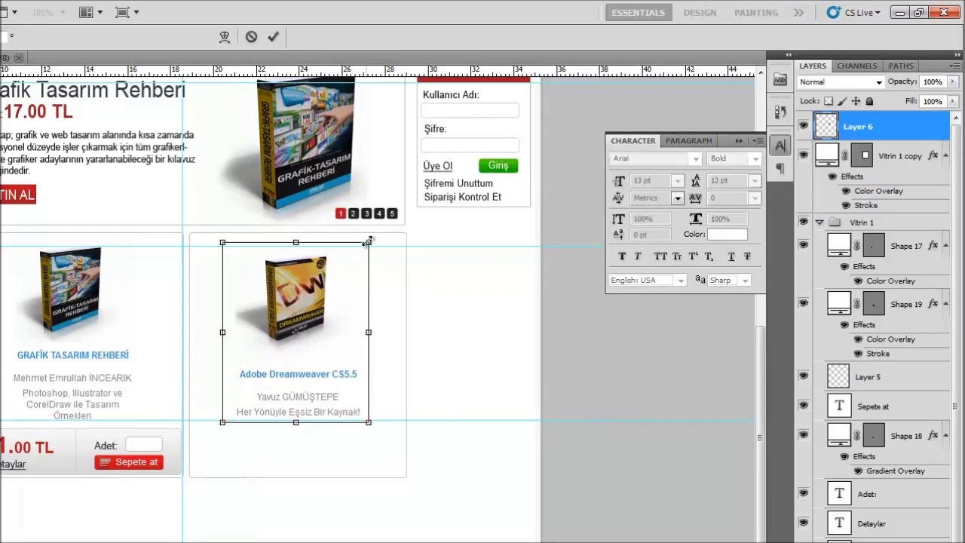
{"action": "left_click_drag", "start_coordinate": [368, 241], "coordinate": [375, 233]}
{"action": "key", "text": "Return"}
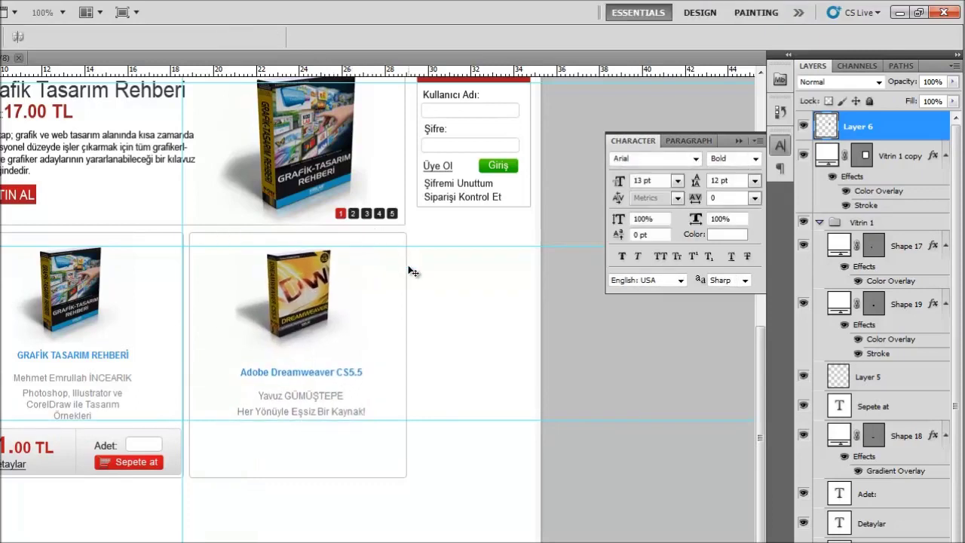
{"action": "key", "text": "ctrl+h"}
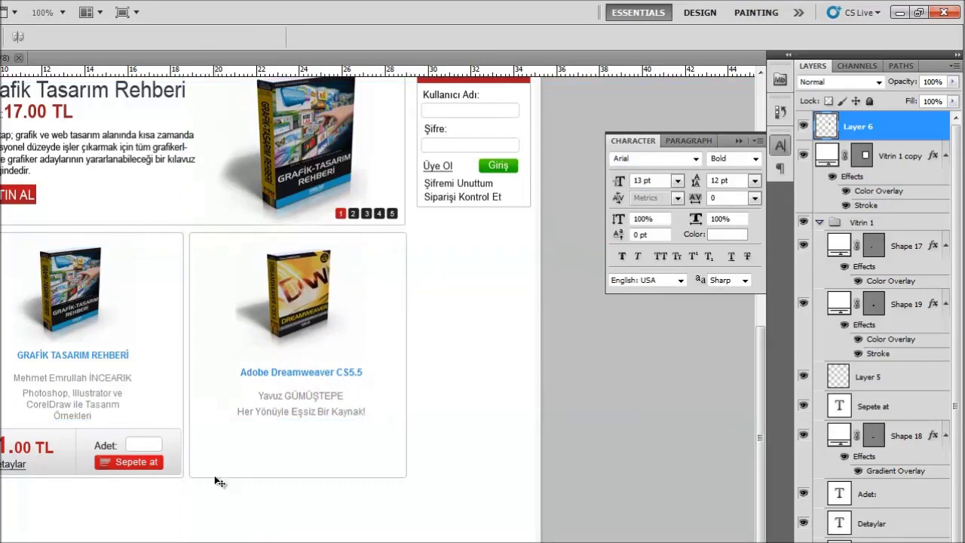
Duplicate the first card's price bar (Shape 16), place the copy above the Vitrin 1 copy layer, and shift it into the second card.
{"action": "right_click", "coordinate": [184, 470]}
{"action": "left_click", "coordinate": [233, 488]}
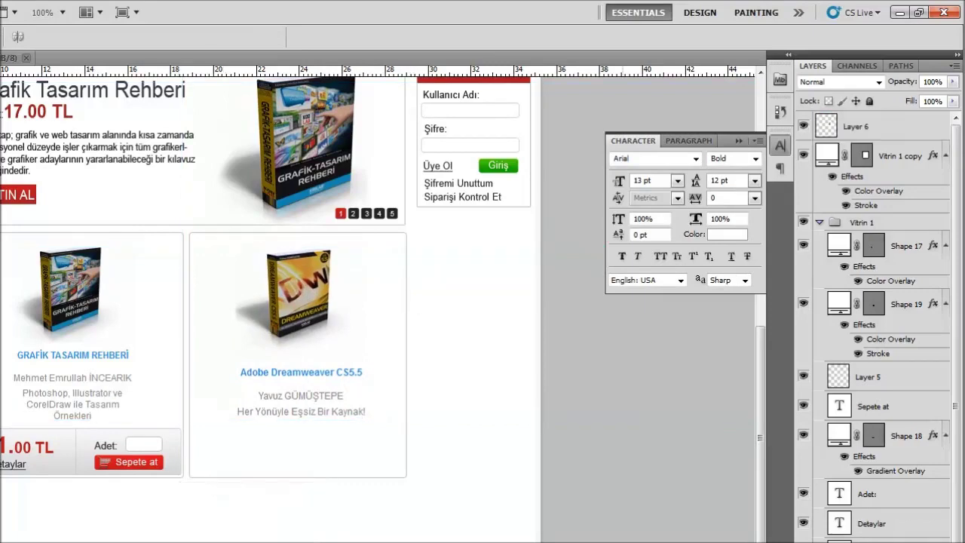
{"action": "left_click_drag", "start_coordinate": [912, 470], "coordinate": [901, 142]}
{"action": "key", "text": "shift+Right"}
{"action": "key", "text": "shift+Right"}
{"action": "key", "text": "shift+Right"}
{"action": "key", "text": "shift+Right"}
{"action": "key", "text": "shift+Right"}
{"action": "key", "text": "shift+Right"}
{"action": "key", "text": "shift+Right"}
{"action": "key", "text": "shift+Right"}
{"action": "key", "text": "shift+Right"}
{"action": "key", "text": "shift+Right"}
{"action": "key", "text": "shift+Right"}
{"action": "key", "text": "shift+Right"}
{"action": "key", "text": "shift+Right"}
{"action": "key", "text": "shift+Right"}
{"action": "key", "text": "shift+Right"}
{"action": "key", "text": "shift+Right"}
{"action": "key", "text": "shift+Right"}
{"action": "key", "text": "shift+Right"}
{"action": "key", "text": "shift+Right"}
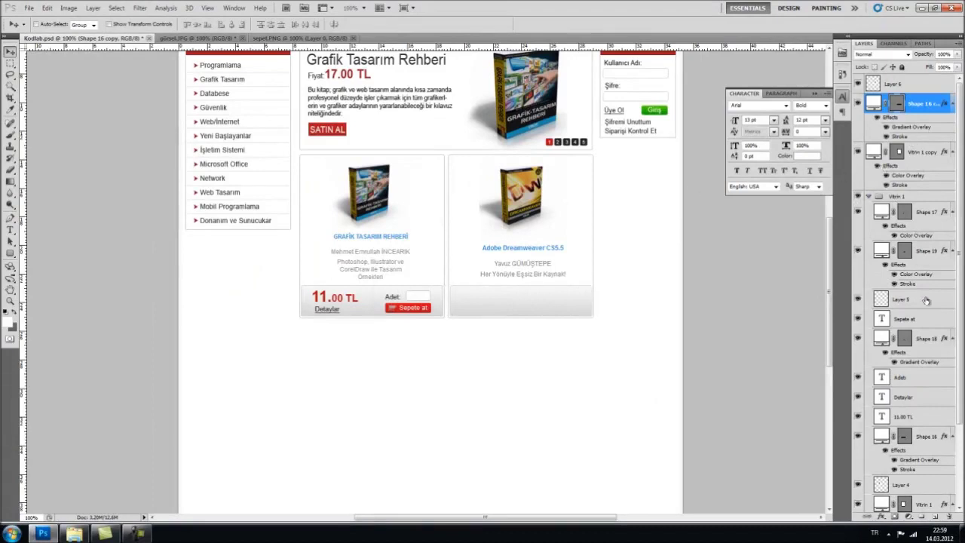
Duplicate the first card's "11.00 TL", "Detaylar" and "Adet:" text layers.
{"action": "scroll", "coordinate": [917, 216], "scroll_direction": "down", "scroll_amount": 3}
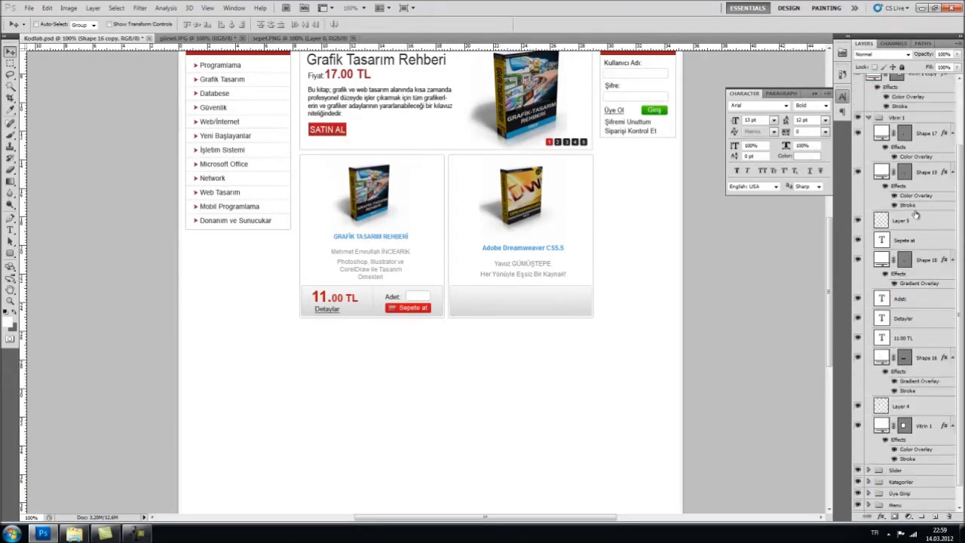
{"action": "left_click", "coordinate": [902, 338]}
{"action": "key", "text": "ctrl+j"}
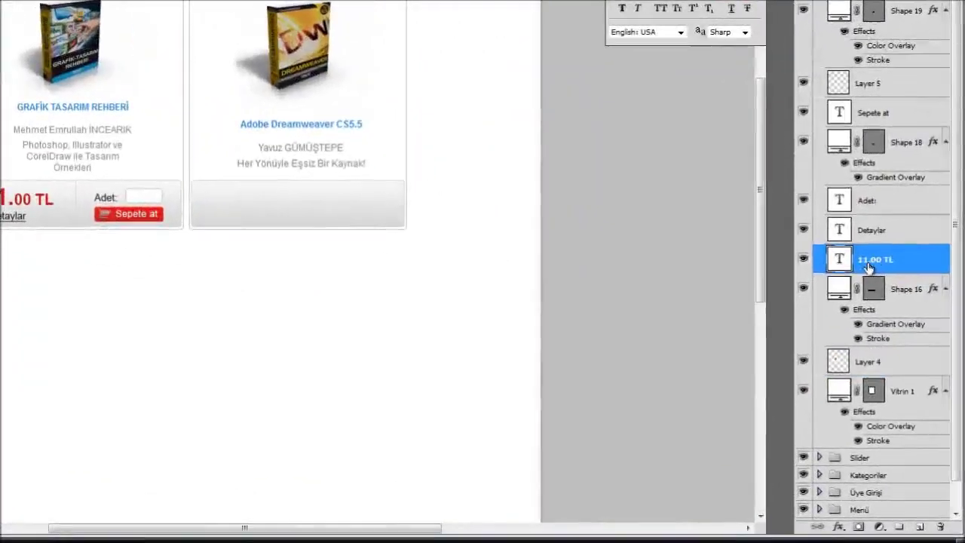
{"action": "left_click", "coordinate": [886, 241]}
{"action": "key", "text": "ctrl+j"}
{"action": "left_click", "coordinate": [883, 214]}
{"action": "key", "text": "ctrl+j"}
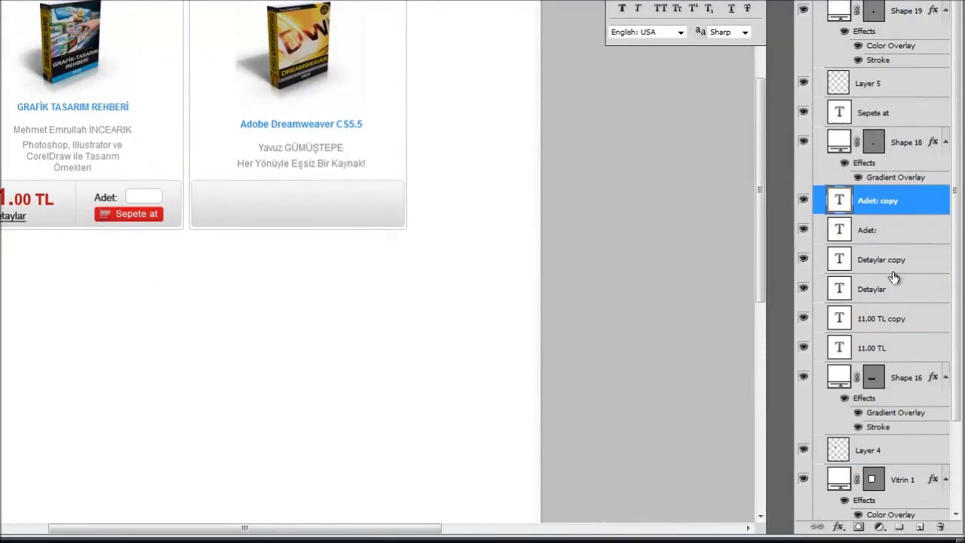
Try to move the copied "Adet:", "Detaylar" and "11.00 TL" texts to the right.
{"action": "left_click", "coordinate": [894, 265], "text": "ctrl"}
{"action": "left_click", "coordinate": [894, 318], "text": "ctrl"}
{"action": "left_click_drag", "start_coordinate": [352, 269], "coordinate": [374, 244]}
{"action": "key", "text": "ctrl+z"}
{"action": "key", "text": "shift+Right"}
{"action": "key", "text": "shift+Right"}
{"action": "key", "text": "shift+Right"}
{"action": "key", "text": "shift+Right"}
{"action": "key", "text": "shift+Right"}
{"action": "key", "text": "shift+Right"}
{"action": "key", "text": "shift+Right"}
{"action": "key", "text": "shift+Right"}
{"action": "key", "text": "shift+Right"}
{"action": "key", "text": "shift+Right"}
{"action": "key", "text": "shift+Right"}
{"action": "key", "text": "shift+Right"}
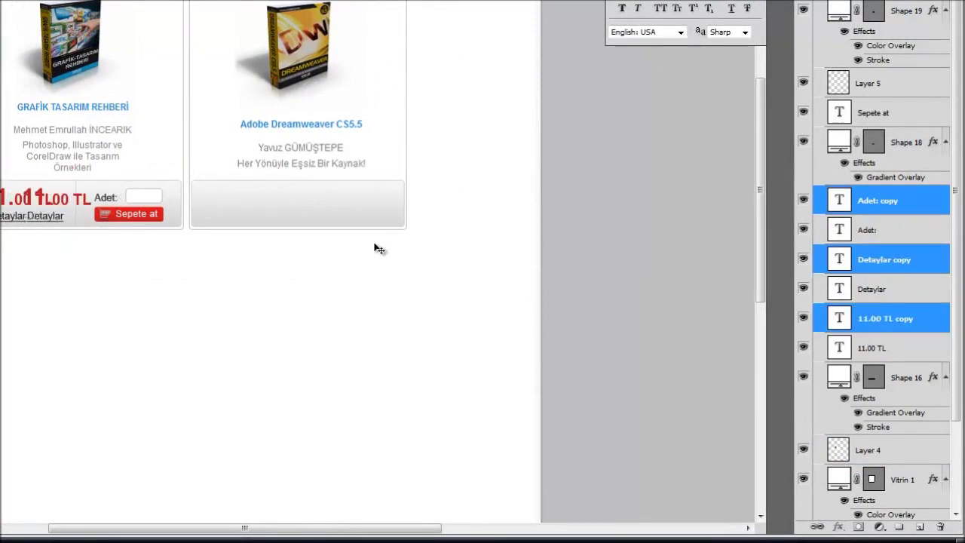
{"action": "key", "text": "ctrl+z"}
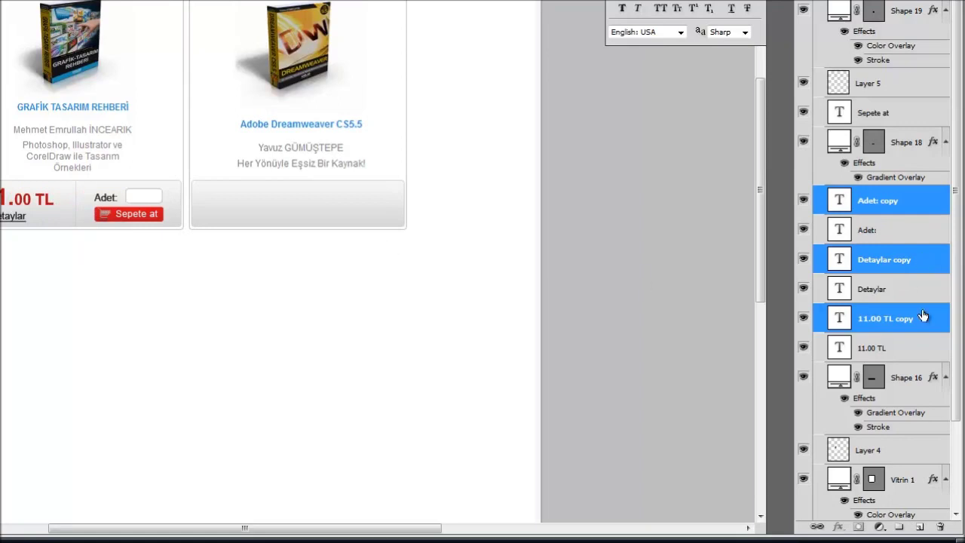
Duplicate the "Sepete at" text, the cart icon (Layer 5), Shape 19 and Shape 17 layers in the Vitrin 1 group.
{"action": "left_click", "coordinate": [886, 113]}
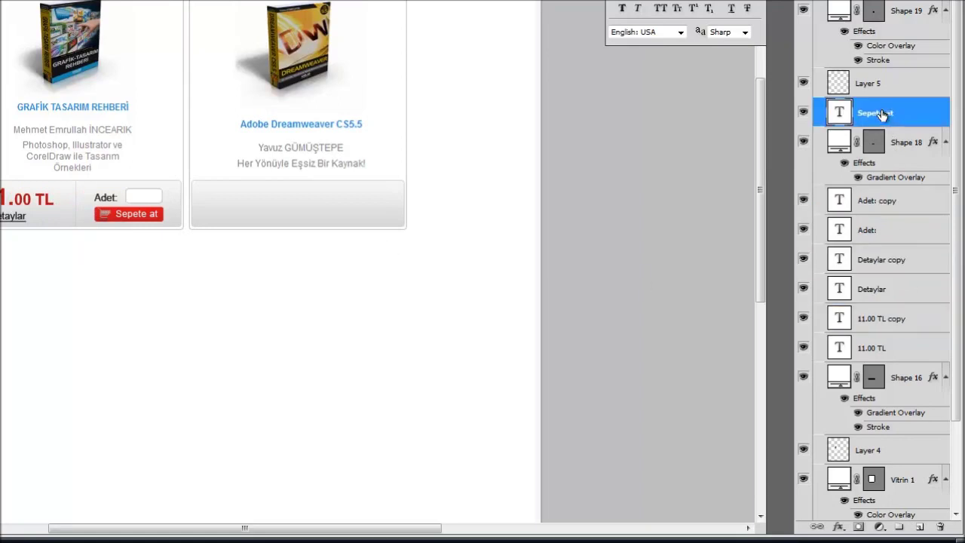
{"action": "key", "text": "ctrl+j"}
{"action": "left_click", "coordinate": [804, 84]}
{"action": "left_click", "coordinate": [871, 83]}
{"action": "key", "text": "ctrl+j"}
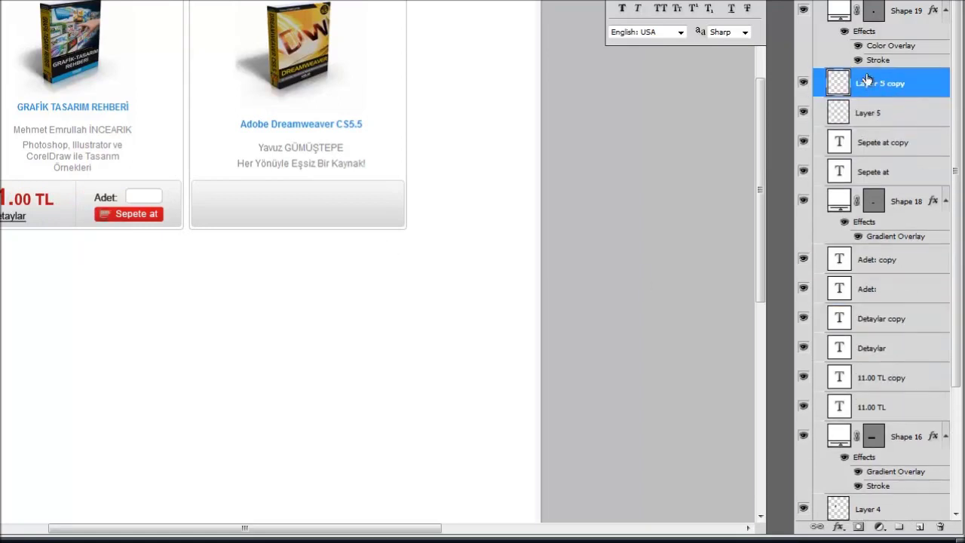
{"action": "left_click", "coordinate": [897, 17]}
{"action": "key", "text": "ctrl+j"}
{"action": "scroll", "coordinate": [901, 19], "scroll_direction": "up", "scroll_amount": 1}
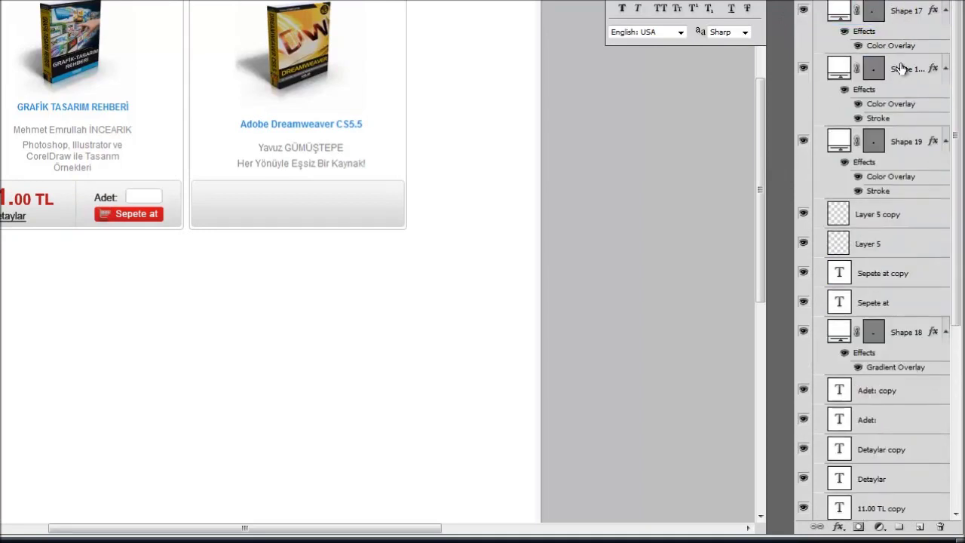
Select all the copied card elements together with the red button Shape 18 and shift them right toward the second card.
{"action": "left_click", "coordinate": [895, 215], "text": "ctrl"}
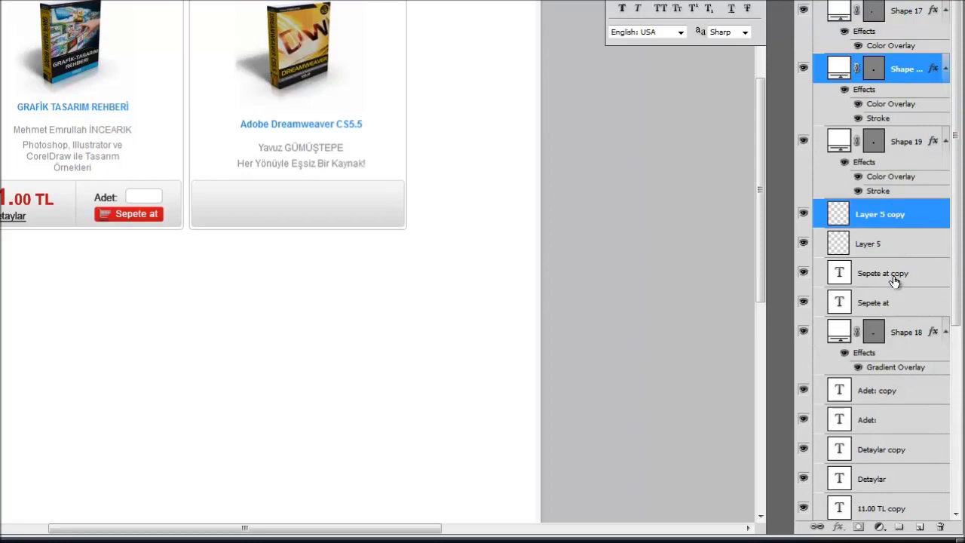
{"action": "left_click", "coordinate": [895, 281], "text": "ctrl"}
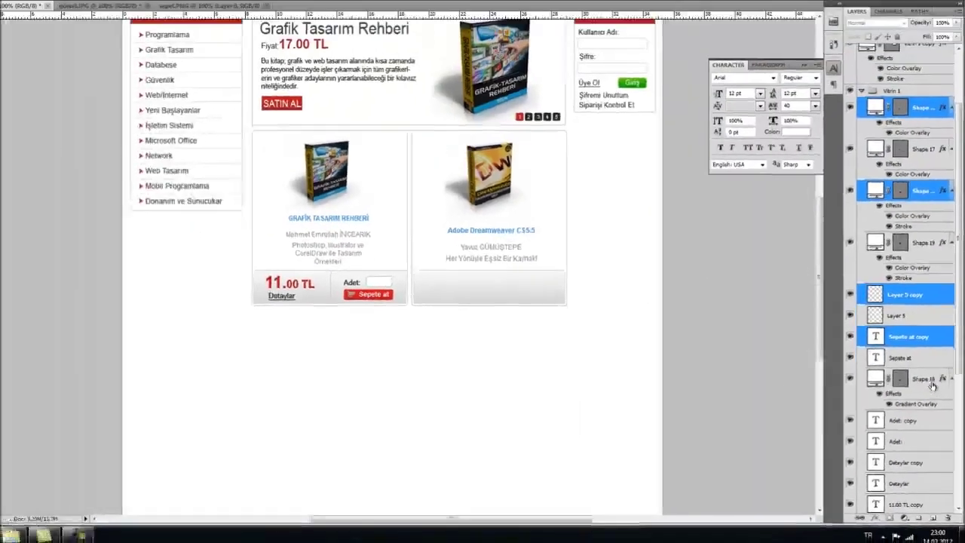
{"action": "left_click", "coordinate": [912, 337], "text": "ctrl"}
{"action": "scroll", "coordinate": [906, 343], "scroll_direction": "down", "scroll_amount": 1}
{"action": "scroll", "coordinate": [926, 396], "scroll_direction": "down", "scroll_amount": 2}
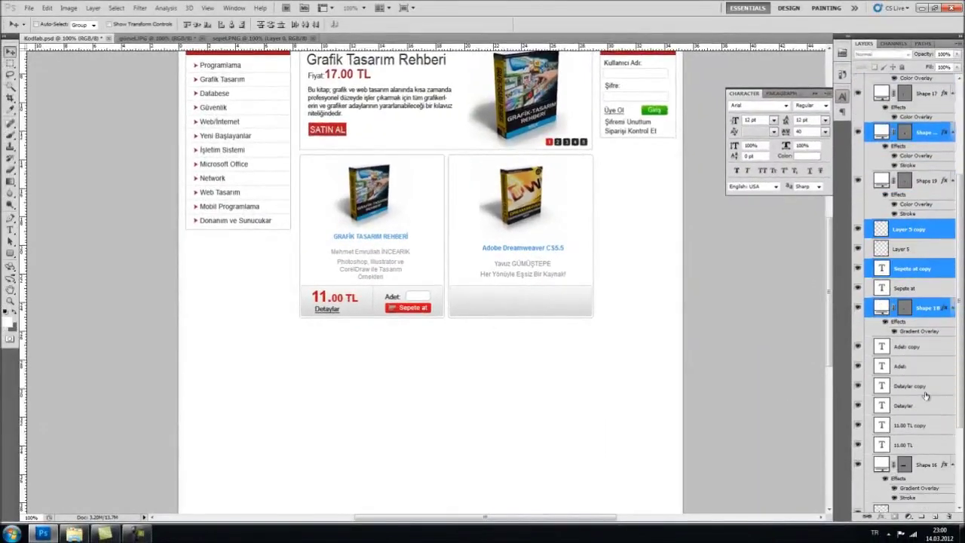
{"action": "left_click", "coordinate": [910, 309], "text": "ctrl"}
{"action": "left_click", "coordinate": [916, 350], "text": "ctrl"}
{"action": "left_click", "coordinate": [914, 386], "text": "ctrl"}
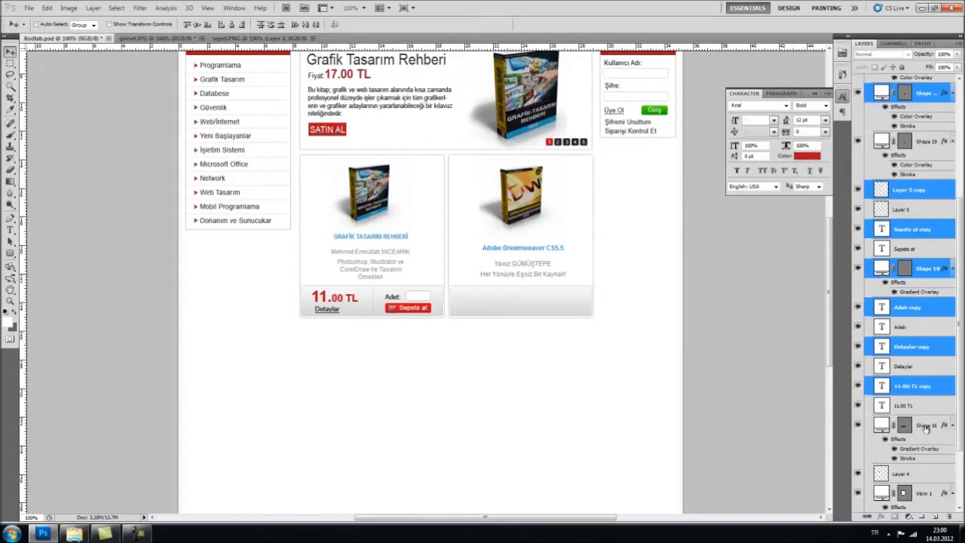
{"action": "left_click_drag", "start_coordinate": [483, 297], "coordinate": [472, 330]}
{"action": "key", "text": "ctrl+z"}
{"action": "key", "text": "shift+Right"}
{"action": "key", "text": "shift+Right"}
{"action": "key", "text": "shift+Right"}
{"action": "key", "text": "shift+Right"}
{"action": "key", "text": "shift+Right"}
{"action": "key", "text": "shift+Right"}
{"action": "key", "text": "shift+Right"}
{"action": "key", "text": "shift+Right"}
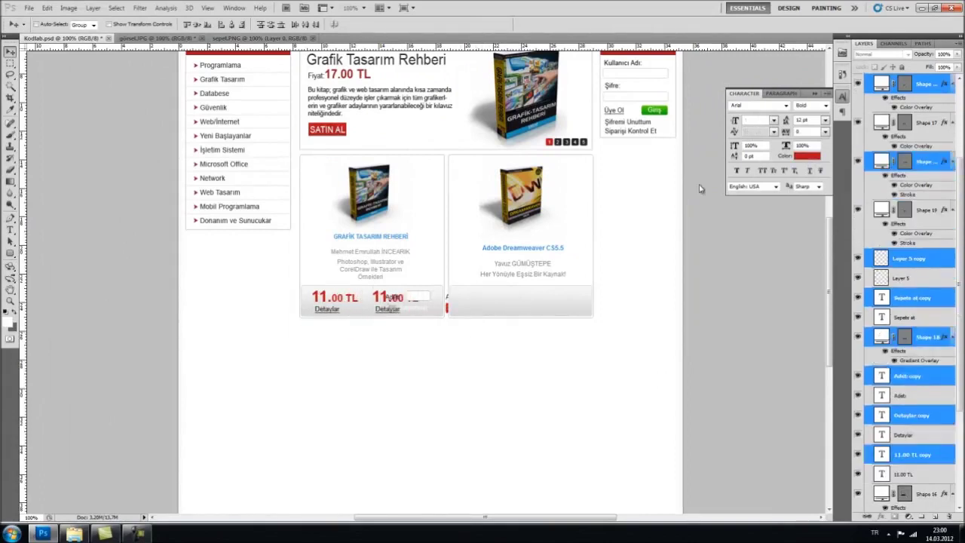
Move the selected layers out of the Vitrin 1 group to directly below Layer 6.
{"action": "scroll", "coordinate": [929, 133], "scroll_direction": "up", "scroll_amount": 2}
{"action": "scroll", "coordinate": [929, 132], "scroll_direction": "up", "scroll_amount": 1}
{"action": "left_click_drag", "start_coordinate": [926, 215], "coordinate": [926, 102]}
Shift the selected price, quantity and cart elements right and fine-tune their position inside the second card's price bar.
{"action": "key", "text": "shift+Right"}
{"action": "key", "text": "shift+Right"}
{"action": "key", "text": "shift+Right"}
{"action": "key", "text": "shift+Right"}
{"action": "key", "text": "shift+Right"}
{"action": "key", "text": "shift+Right"}
{"action": "key", "text": "shift+Right"}
{"action": "key", "text": "shift+Right"}
{"action": "key", "text": "shift+Right"}
{"action": "key", "text": "shift+Right"}
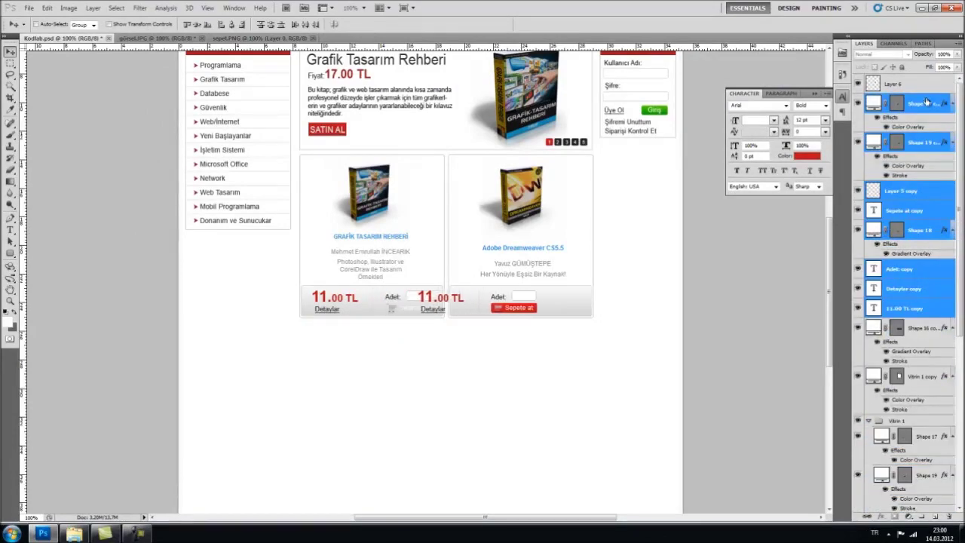
{"action": "key", "text": "Left"}
{"action": "key", "text": "Left"}
{"action": "key", "text": "Left"}
{"action": "key", "text": "Left"}
{"action": "key", "text": "Left"}
{"action": "key", "text": "Left"}
{"action": "key", "text": "Left"}
{"action": "key", "text": "Left"}
{"action": "key", "text": "Left"}
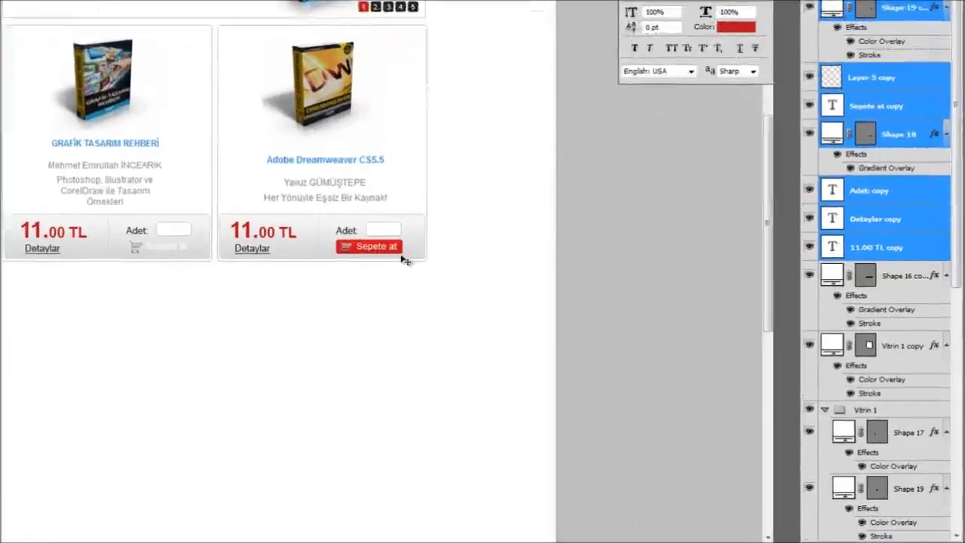
Duplicate the red button Shape 18 in the second card and move the copy left to the first card's "Sepete at" position.
{"action": "right_click", "coordinate": [400, 250]}
{"action": "left_click", "coordinate": [429, 277]}
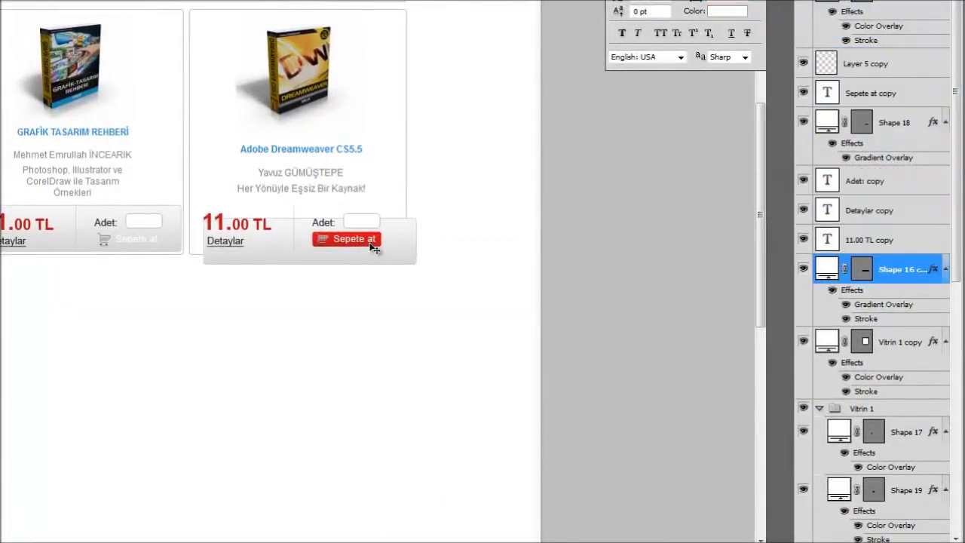
{"action": "right_click", "coordinate": [379, 240]}
{"action": "left_click", "coordinate": [394, 248]}
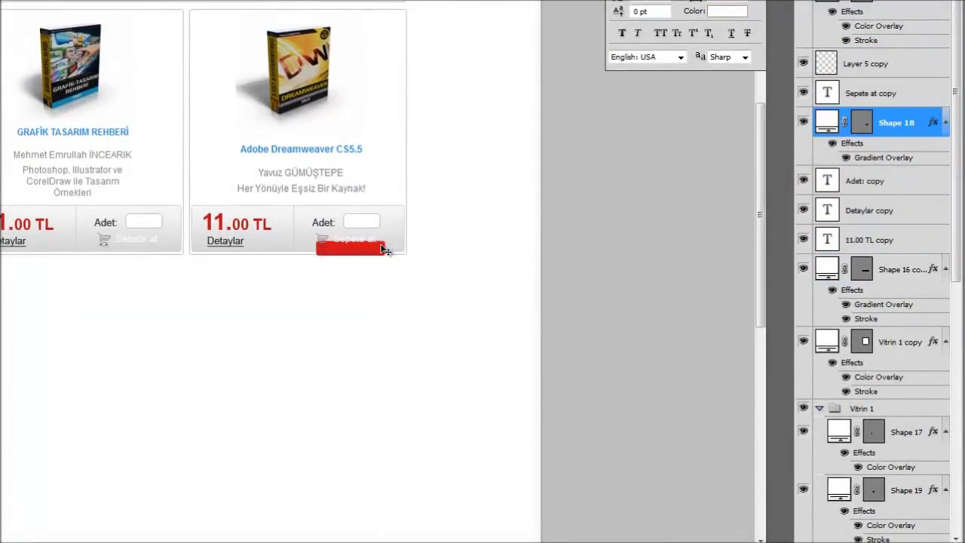
{"action": "key", "text": "ctrl+j"}
{"action": "key", "text": "shift+Left"}
{"action": "key", "text": "shift+Left"}
{"action": "key", "text": "shift+Left"}
{"action": "key", "text": "shift+Left"}
{"action": "key", "text": "shift+Left"}
{"action": "key", "text": "shift+Left"}
{"action": "key", "text": "shift+Left"}
{"action": "key", "text": "shift+Left"}
{"action": "key", "text": "shift+Left"}
{"action": "key", "text": "shift+Left"}
{"action": "key", "text": "shift+Left"}
{"action": "key", "text": "shift+Left"}
{"action": "key", "text": "shift+Left"}
{"action": "key", "text": "shift+Left"}
{"action": "key", "text": "shift+Left"}
{"action": "key", "text": "shift+Left"}
{"action": "key", "text": "shift+Left"}
{"action": "key", "text": "shift+Left"}
{"action": "key", "text": "shift+Left"}
{"action": "key", "text": "shift+Left"}
{"action": "key", "text": "shift+Left"}
{"action": "key", "text": "shift+Left"}
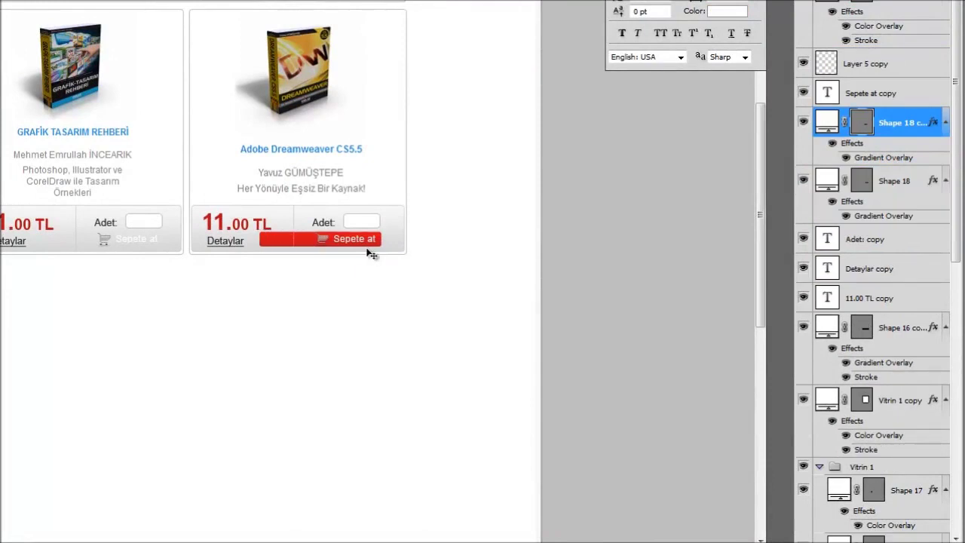
{"action": "key", "text": "shift+Left"}
{"action": "key", "text": "shift+Left"}
{"action": "key", "text": "shift+Left"}
{"action": "key", "text": "shift+Left"}
{"action": "key", "text": "shift+Left"}
{"action": "key", "text": "shift+Left"}
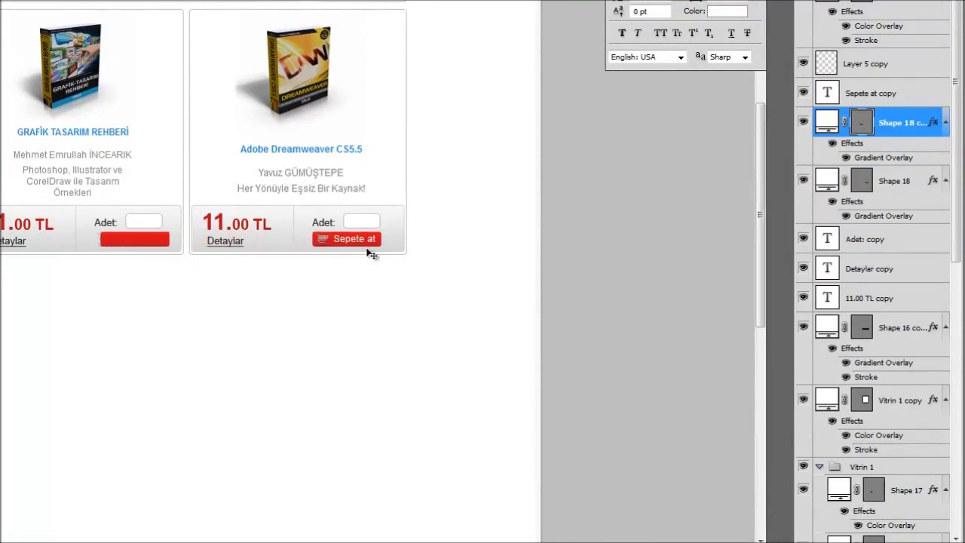
Move the Shape 18 copy layer into the Vitrin 1 group, below the "11.00 TL" text and above Shape 16.
{"action": "left_click_drag", "start_coordinate": [878, 7], "coordinate": [896, 419]}
{"action": "scroll", "coordinate": [897, 340], "scroll_direction": "down", "scroll_amount": 8}
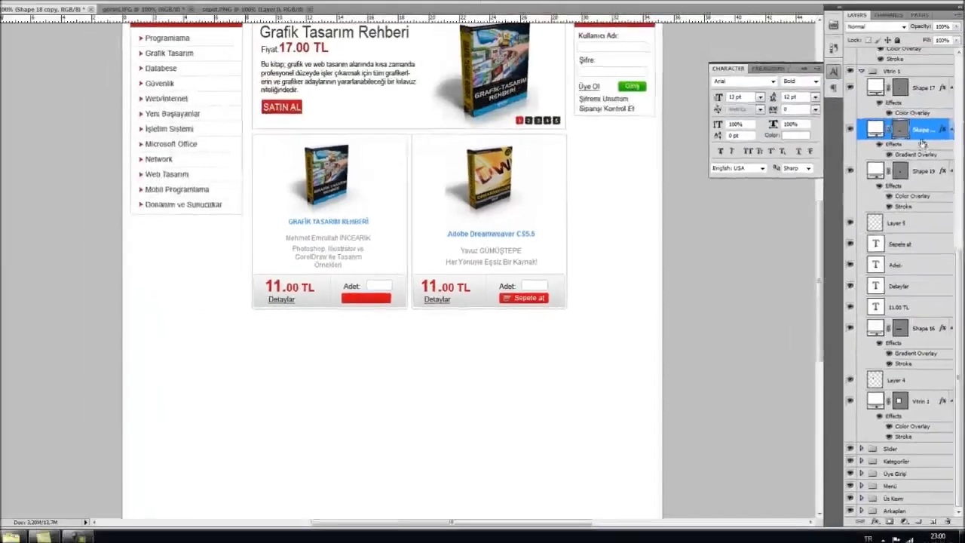
{"action": "left_click_drag", "start_coordinate": [904, 32], "coordinate": [897, 274]}
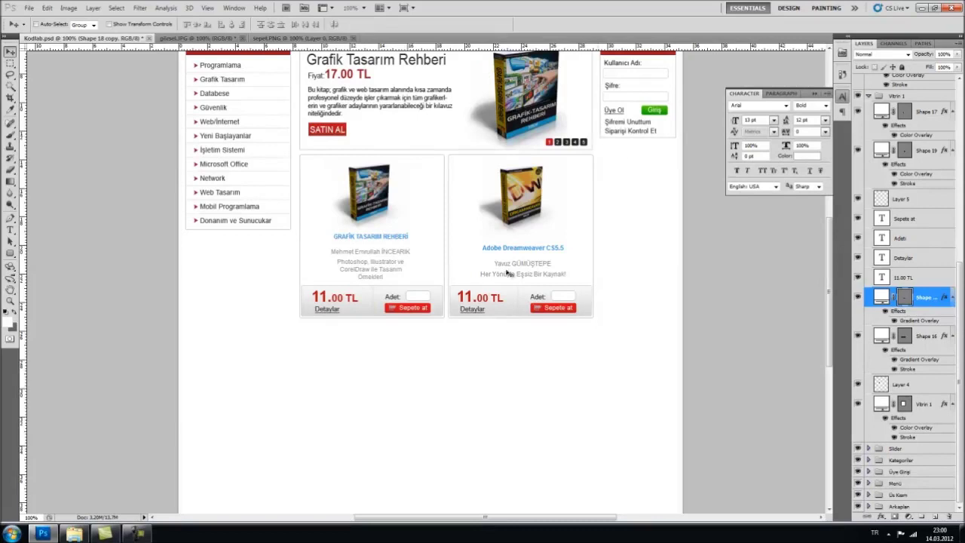
{"action": "scroll", "coordinate": [545, 457], "scroll_direction": "down", "scroll_amount": 2}
{"action": "scroll", "coordinate": [545, 456], "scroll_direction": "up", "scroll_amount": 2}
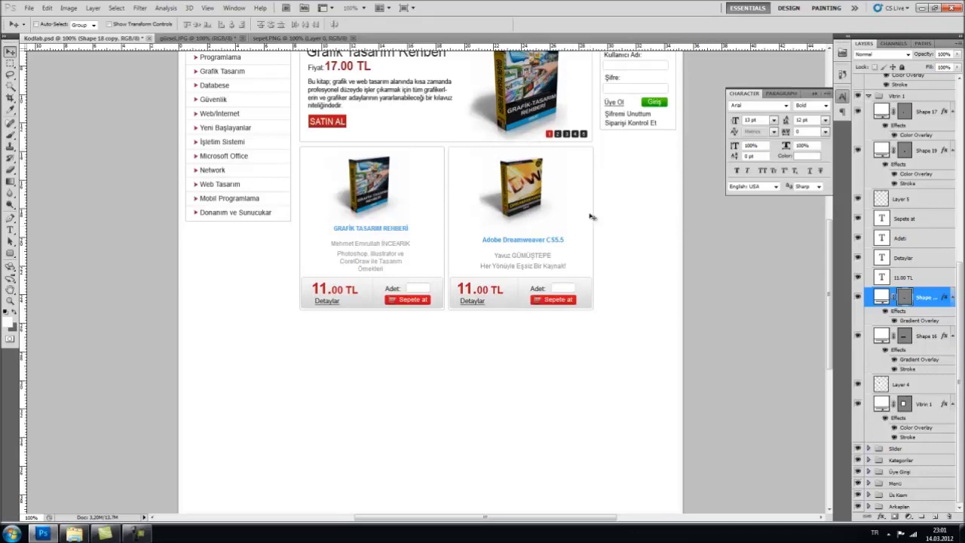
{"action": "key", "text": "ctrl+plus"}
{"action": "left_click_drag", "start_coordinate": [604, 180], "coordinate": [327, 401]}
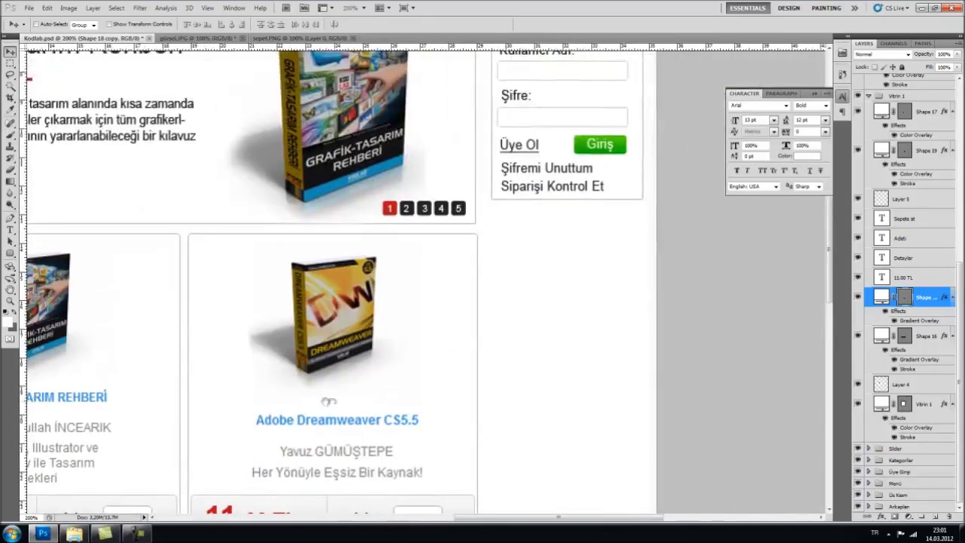
{"action": "scroll", "coordinate": [341, 394], "scroll_direction": "down", "scroll_amount": 2}
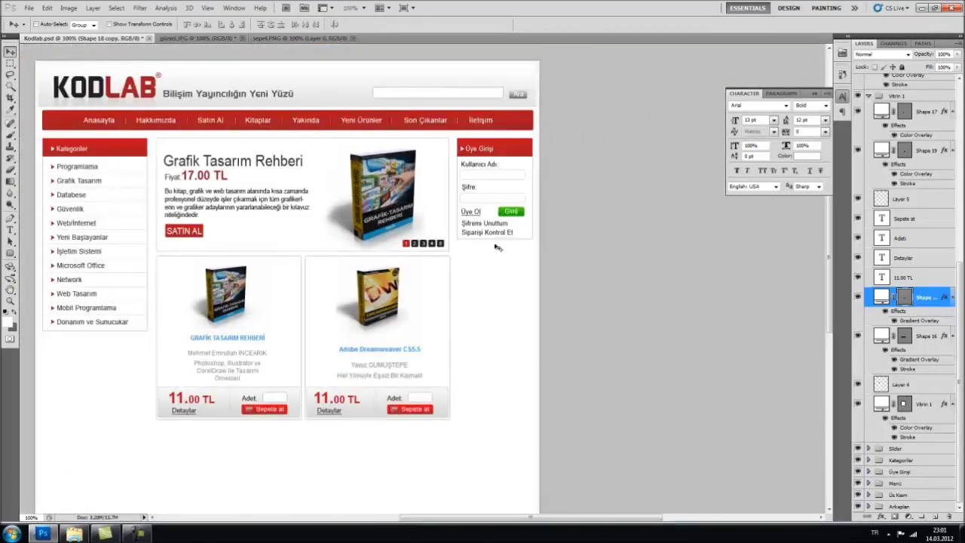
Create a new layer group above Layer 6 and name it "Vitrin 2".
{"action": "scroll", "coordinate": [905, 134], "scroll_direction": "up", "scroll_amount": 1}
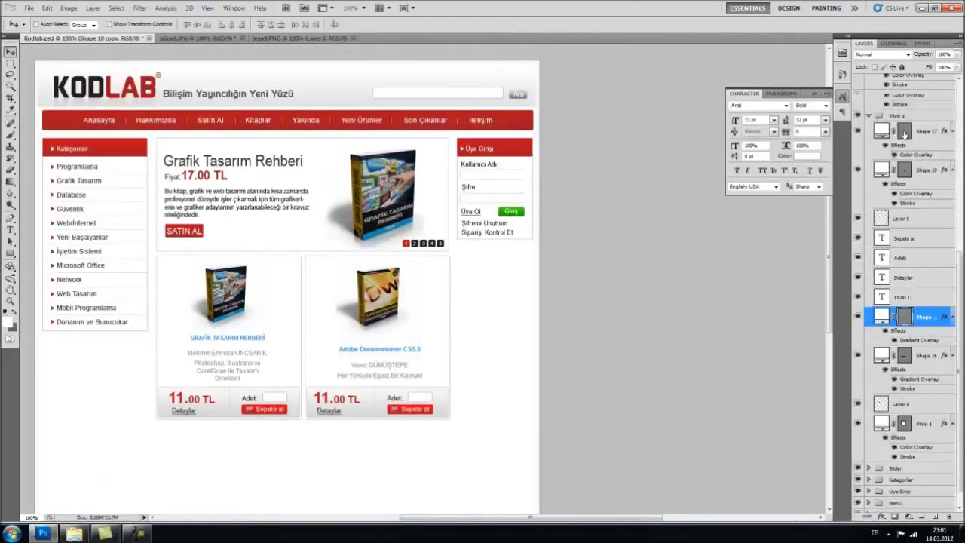
{"action": "scroll", "coordinate": [905, 134], "scroll_direction": "up", "scroll_amount": 5}
{"action": "left_click", "coordinate": [903, 88]}
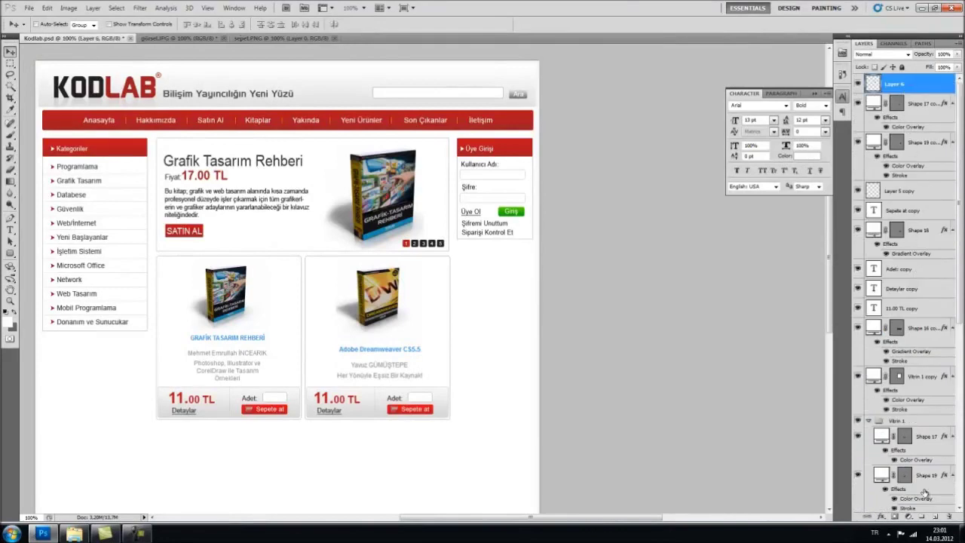
{"action": "left_click", "coordinate": [921, 517]}
{"action": "double_click", "coordinate": [884, 80]}
{"action": "type", "text": "V"}
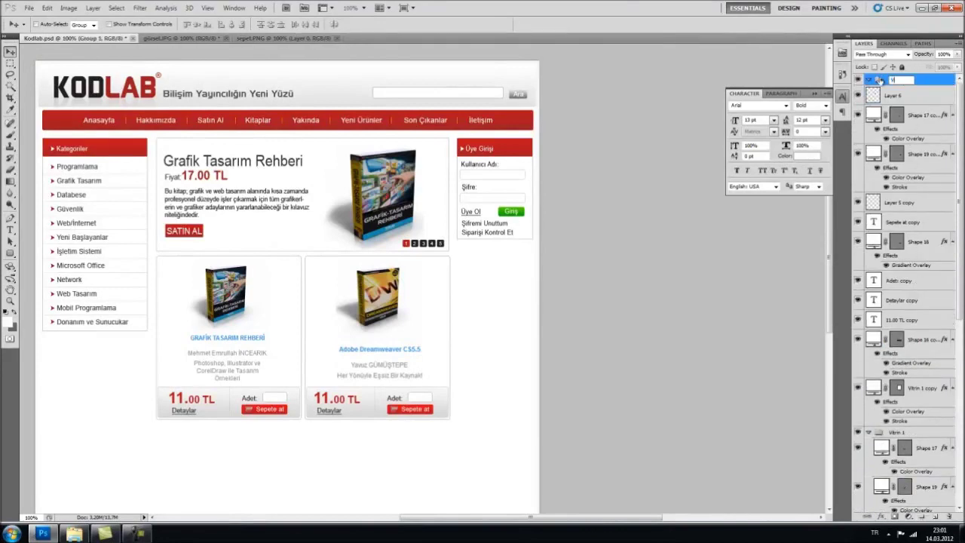
{"action": "key", "text": "Return"}
Move all the Dreamweaver card layers, from Layer 6 to Vitrin 1 copy, into the Vitrin 2 group and collapse it.
{"action": "left_click", "coordinate": [894, 97]}
{"action": "scroll", "coordinate": [923, 308], "scroll_direction": "down", "scroll_amount": 1}
{"action": "left_click", "coordinate": [919, 366], "text": "shift"}
{"action": "left_click_drag", "start_coordinate": [920, 267], "coordinate": [893, 92]}
{"action": "left_click", "coordinate": [867, 80]}
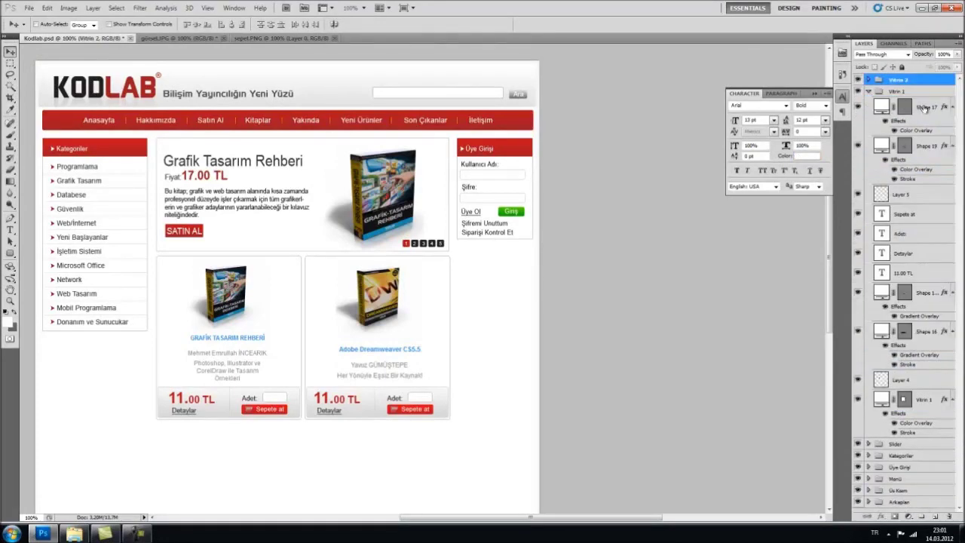
Collapse the Vitrin 1 layer group and select the Vitrin 2 group.
{"action": "left_click", "coordinate": [924, 108]}
{"action": "left_click", "coordinate": [868, 91]}
{"action": "left_click", "coordinate": [897, 80]}
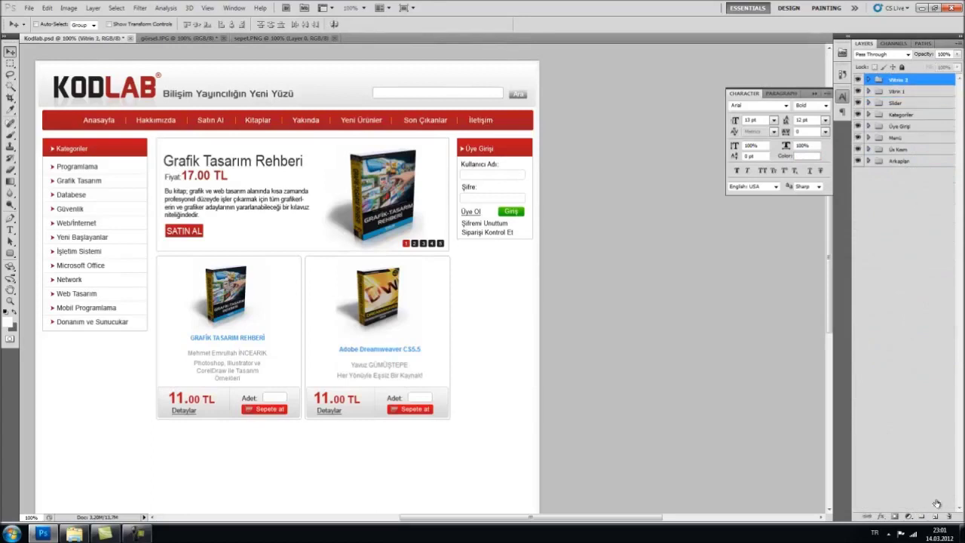
Duplicate the Üye Girişi box background Shape 8 and move the copy straight down below the login box, level with the book cards.
{"action": "right_click", "coordinate": [529, 190]}
{"action": "left_click", "coordinate": [567, 251]}
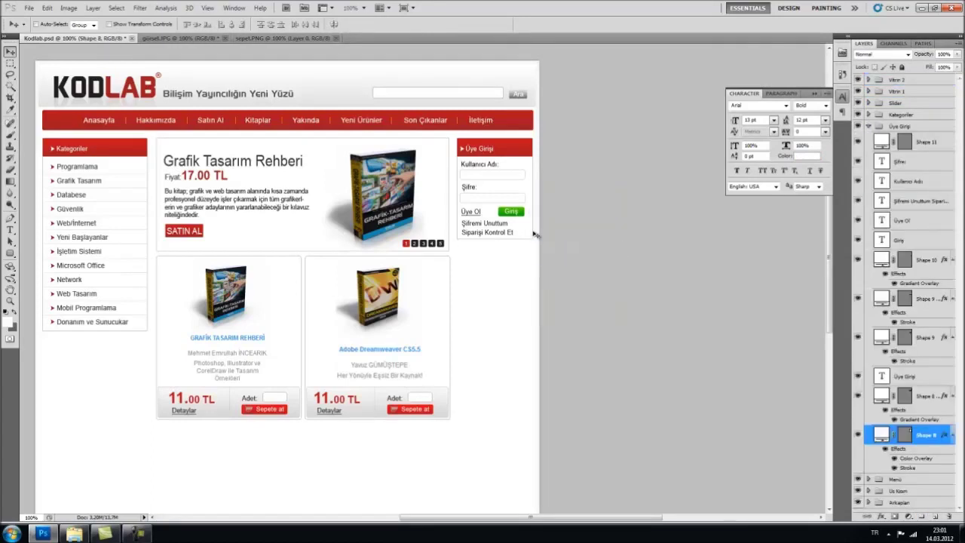
{"action": "key", "text": "ctrl+j"}
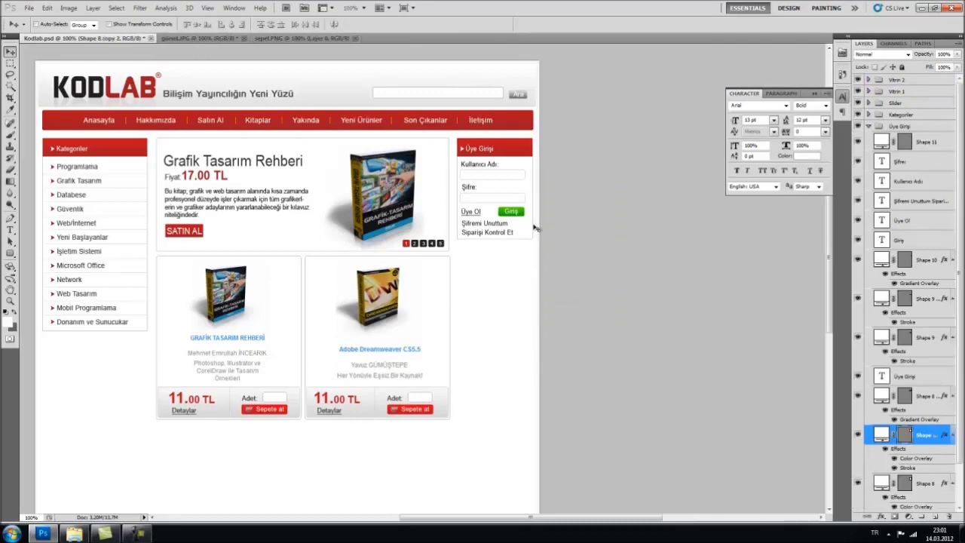
{"action": "key", "text": "Down"}
{"action": "key", "text": "Down"}
{"action": "key", "text": "Down"}
{"action": "key", "text": "Down"}
{"action": "key", "text": "Down"}
{"action": "key", "text": "Down"}
{"action": "key", "text": "Down"}
{"action": "key", "text": "Down"}
{"action": "key", "text": "Down"}
{"action": "key", "text": "Down"}
{"action": "key", "text": "Down"}
{"action": "key", "text": "Down"}
{"action": "key", "text": "Down"}
{"action": "key", "text": "Down"}
{"action": "key", "text": "Down"}
{"action": "key", "text": "Down"}
{"action": "key", "text": "Down"}
{"action": "key", "text": "Down"}
{"action": "key", "text": "Down"}
{"action": "key", "text": "Down"}
{"action": "key", "text": "shift+Down"}
{"action": "key", "text": "shift+Down"}
{"action": "key", "text": "shift+Down"}
{"action": "key", "text": "Down"}
{"action": "key", "text": "Down"}
{"action": "key", "text": "Down"}
{"action": "key", "text": "Down"}
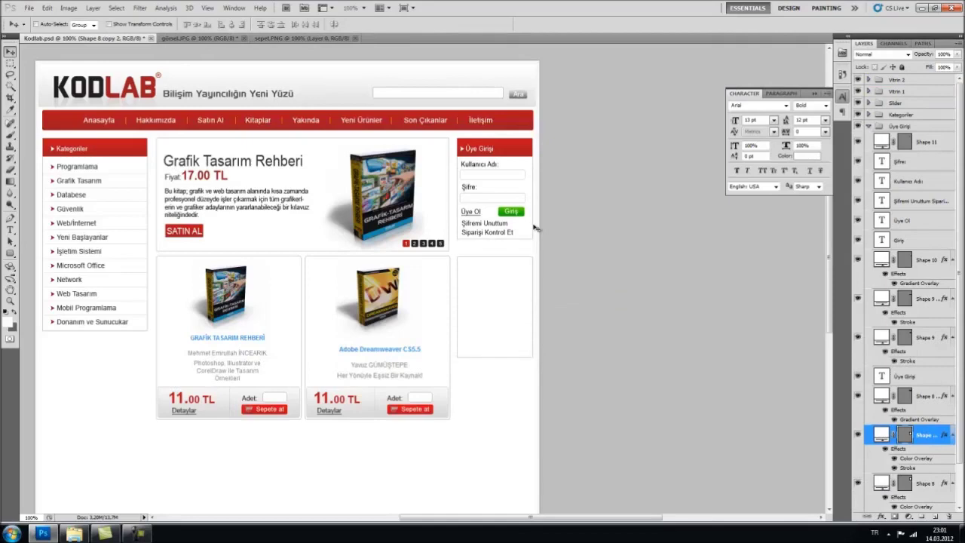
Duplicate the red header bar Shape 8 copy and move the duplicate down to the top edge of the new empty box.
{"action": "scroll", "coordinate": [534, 225], "scroll_direction": "up", "scroll_amount": 1}
{"action": "right_click", "coordinate": [515, 147]}
{"action": "right_click", "coordinate": [499, 155]}
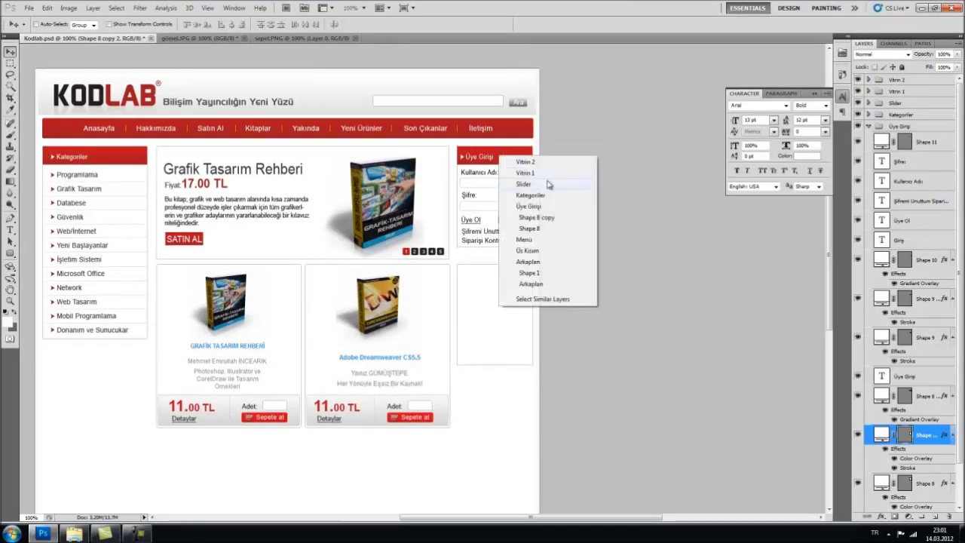
{"action": "left_click", "coordinate": [537, 219]}
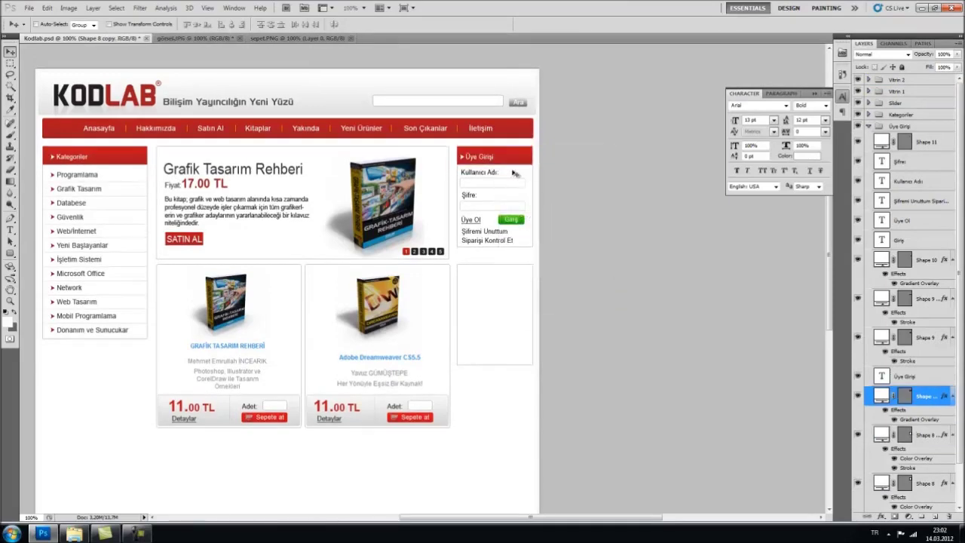
{"action": "key", "text": "ctrl+j"}
{"action": "key", "text": "shift+Down"}
{"action": "key", "text": "shift+Down"}
{"action": "key", "text": "shift+Down"}
{"action": "key", "text": "shift+Down"}
{"action": "key", "text": "shift+Down"}
{"action": "key", "text": "shift+Down"}
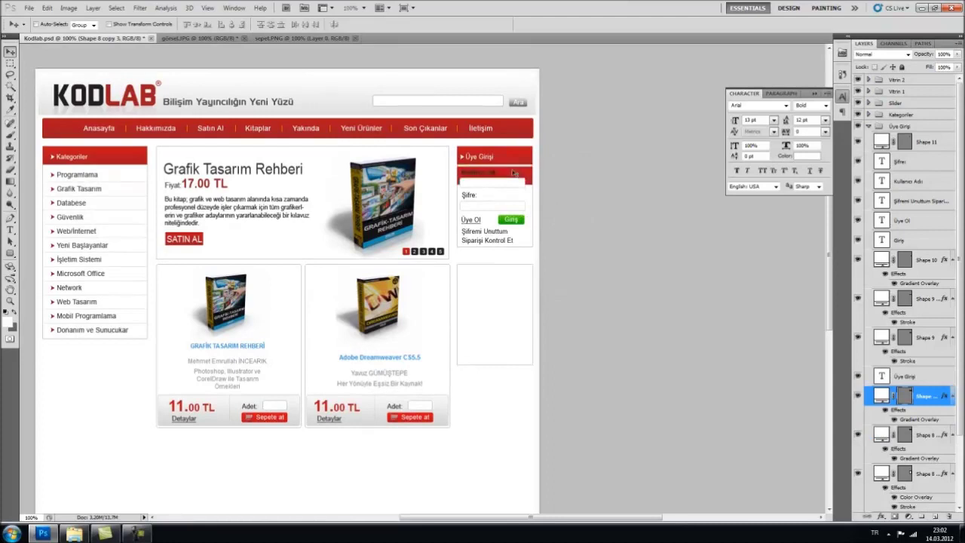
{"action": "key", "text": "shift+Down"}
{"action": "key", "text": "shift+Down"}
{"action": "key", "text": "shift+Down"}
{"action": "key", "text": "shift+Down"}
{"action": "key", "text": "shift+Down"}
{"action": "key", "text": "shift+Down"}
{"action": "key", "text": "shift+Down"}
{"action": "key", "text": "shift+Down"}
{"action": "key", "text": "shift+Down"}
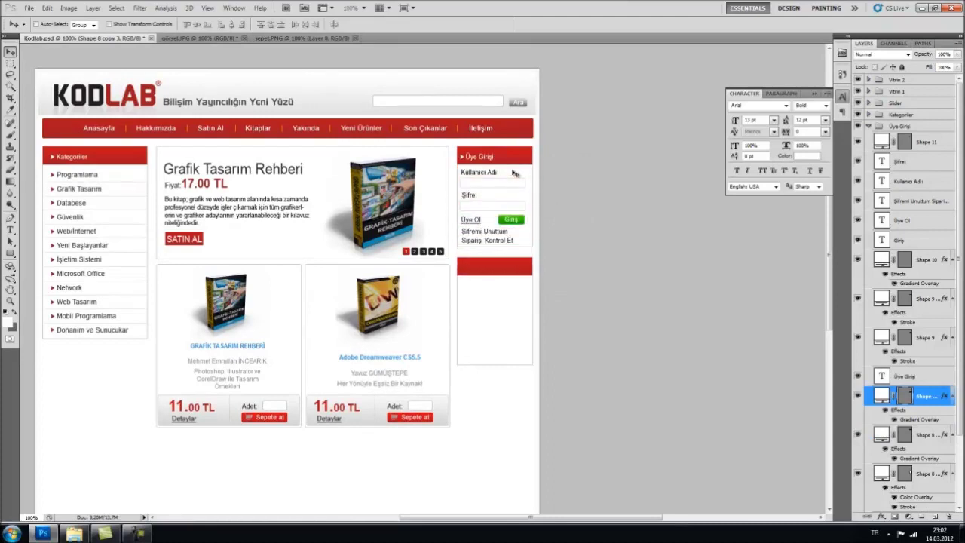
{"action": "key", "text": "Down"}
{"action": "key", "text": "Down"}
{"action": "key", "text": "Down"}
{"action": "key", "text": "Down"}
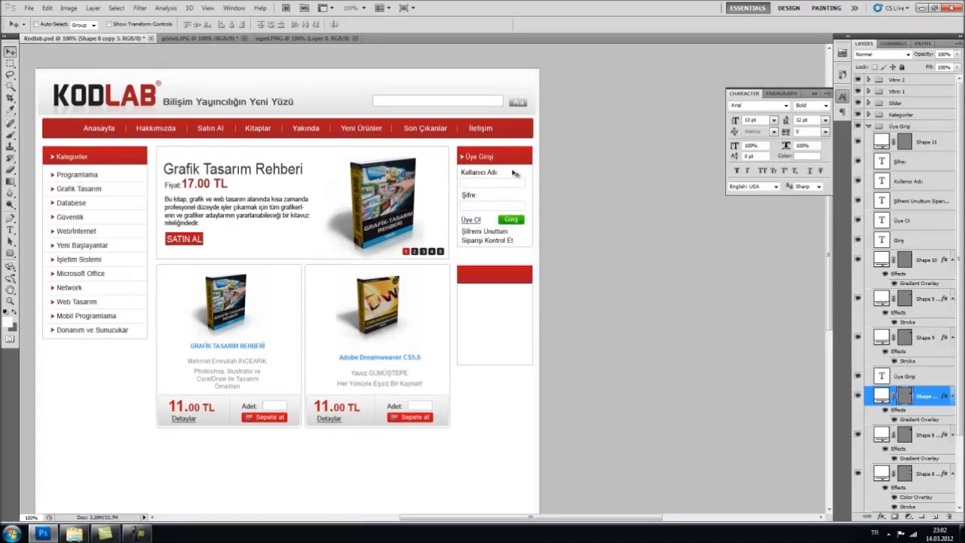
Duplicate the "Üye Girişi" heading text layer and its small white arrow, Shape 11.
{"action": "right_click", "coordinate": [484, 161]}
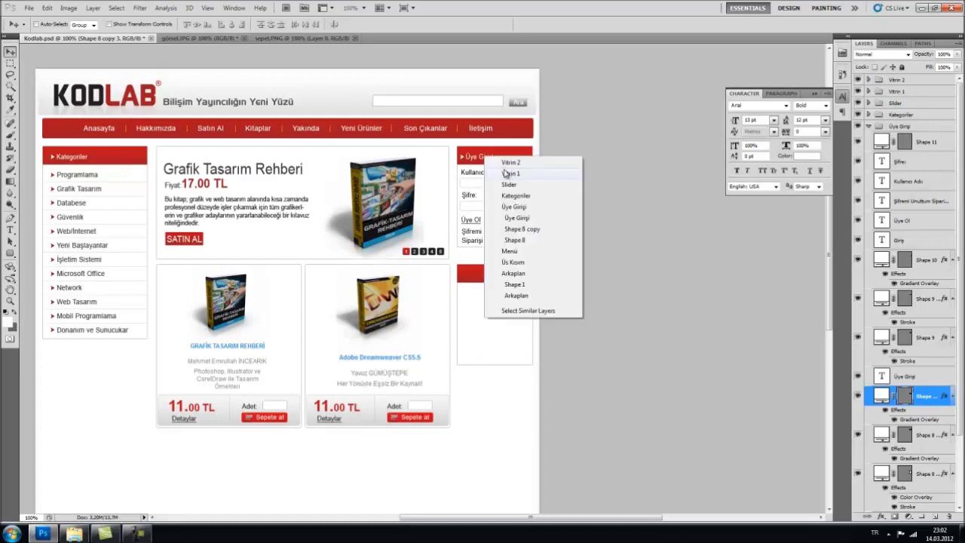
{"action": "left_click", "coordinate": [522, 232]}
{"action": "right_click", "coordinate": [486, 158]}
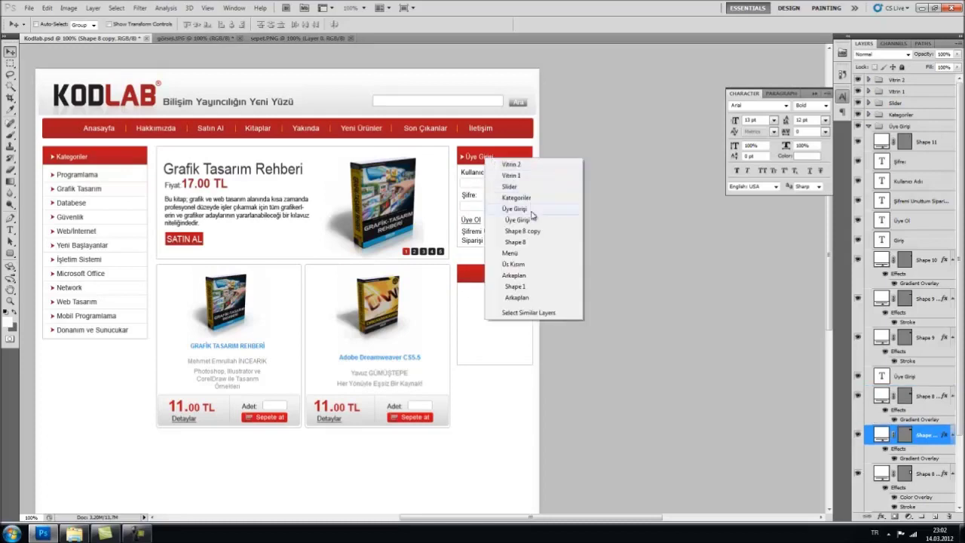
{"action": "left_click", "coordinate": [531, 217]}
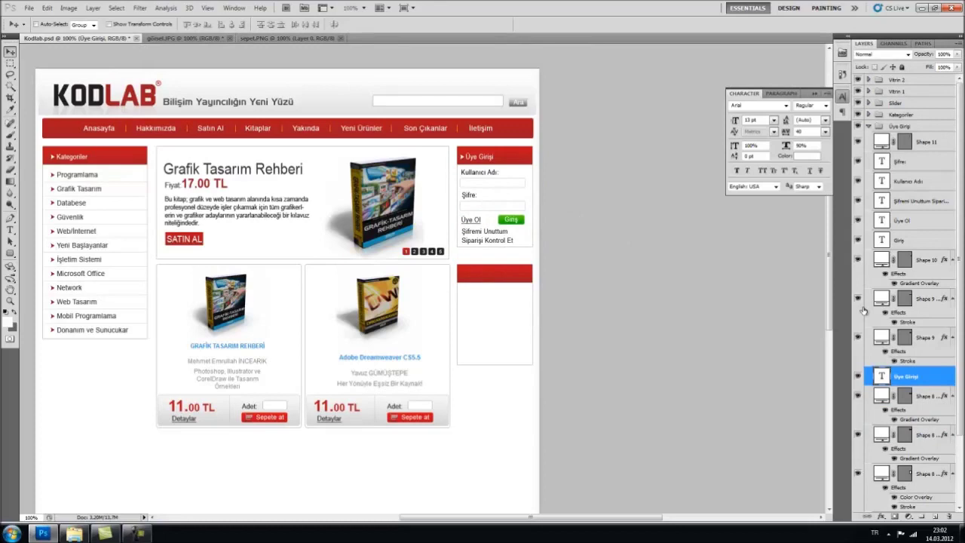
{"action": "key", "text": "ctrl+j"}
{"action": "right_click", "coordinate": [466, 158]}
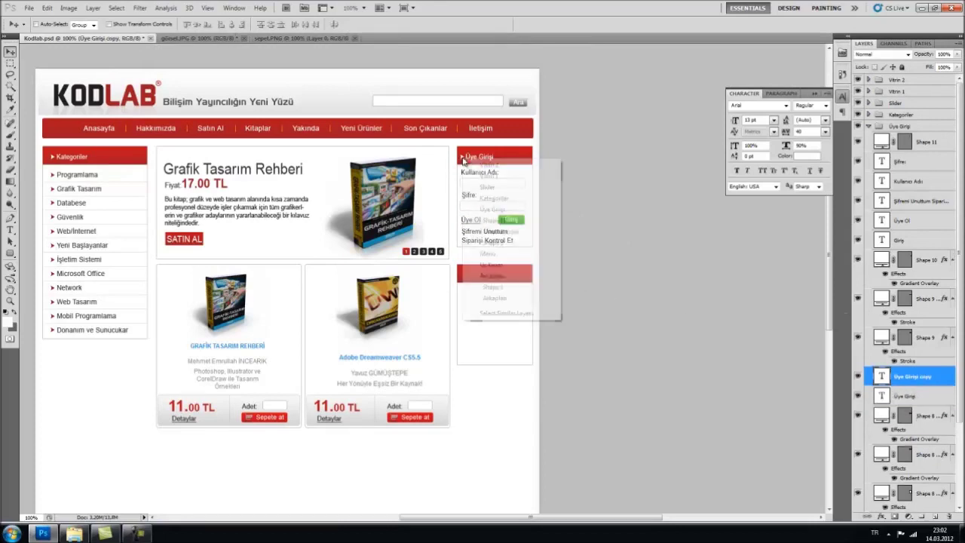
{"action": "left_click", "coordinate": [504, 228]}
{"action": "key", "text": "ctrl+j"}
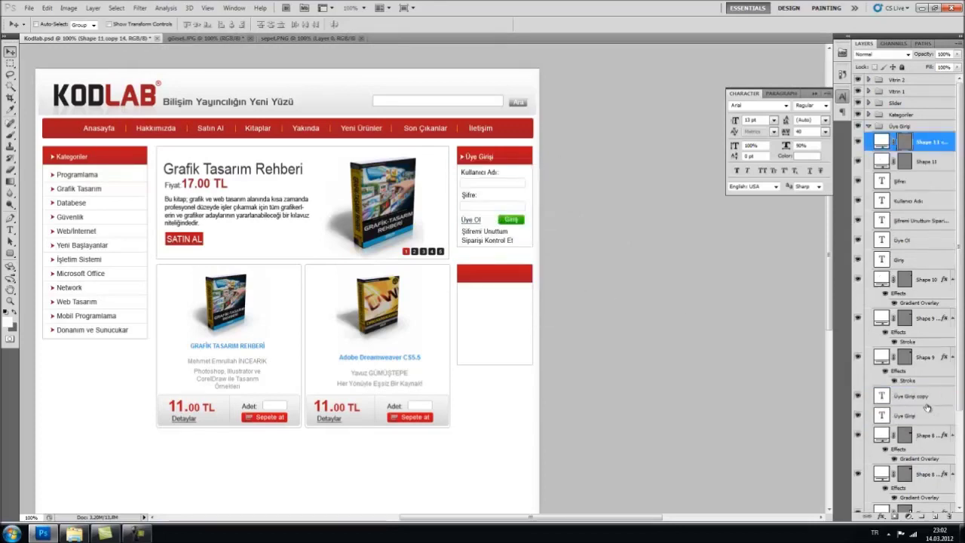
Select the copied heading text and arrow together and move them down onto the new box's red header bar.
{"action": "left_click", "coordinate": [921, 398], "text": "ctrl"}
{"action": "left_click_drag", "start_coordinate": [488, 192], "coordinate": [489, 198]}
{"action": "key", "text": "ctrl+z"}
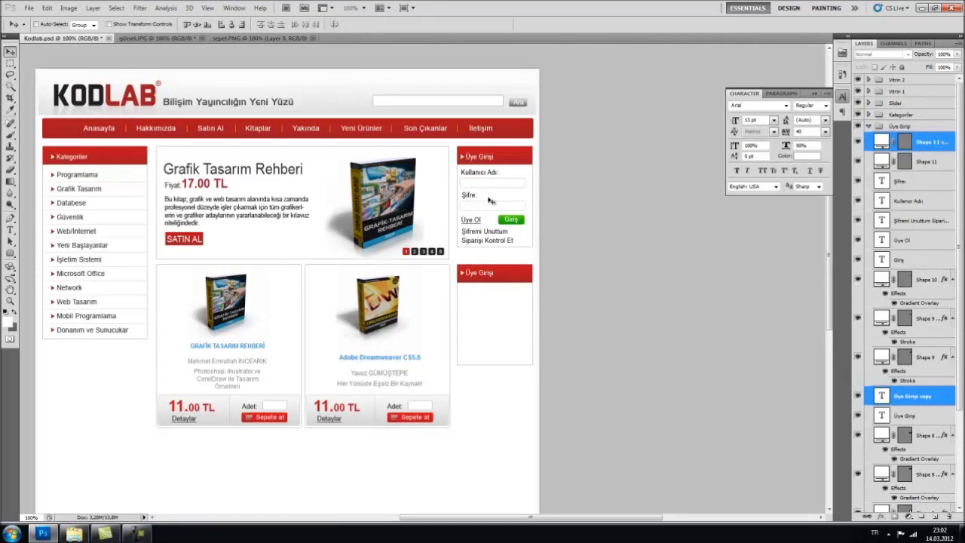
Change the new box's heading text to "Üye Sepeti".
{"action": "left_click", "coordinate": [10, 229]}
{"action": "left_click_drag", "start_coordinate": [466, 273], "coordinate": [521, 276]}
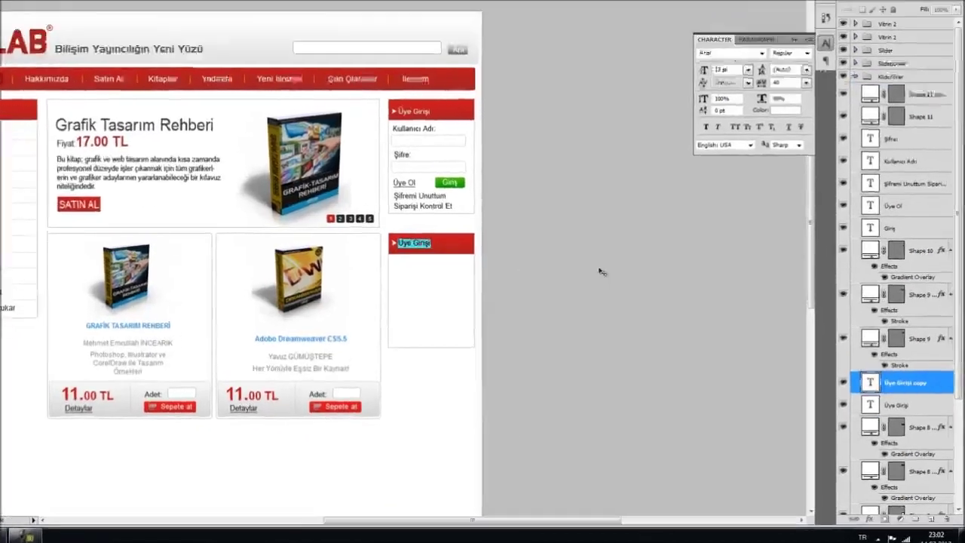
{"action": "key", "text": "Right"}
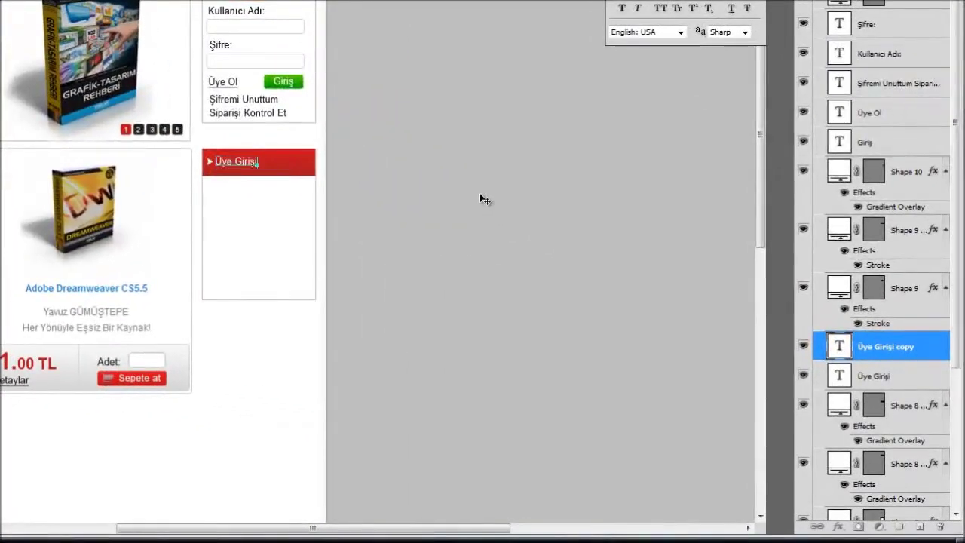
{"action": "key", "text": "ctrl+a"}
{"action": "type", "text": "Üye Sepeti"}
{"action": "key", "text": "ctrl+Return"}
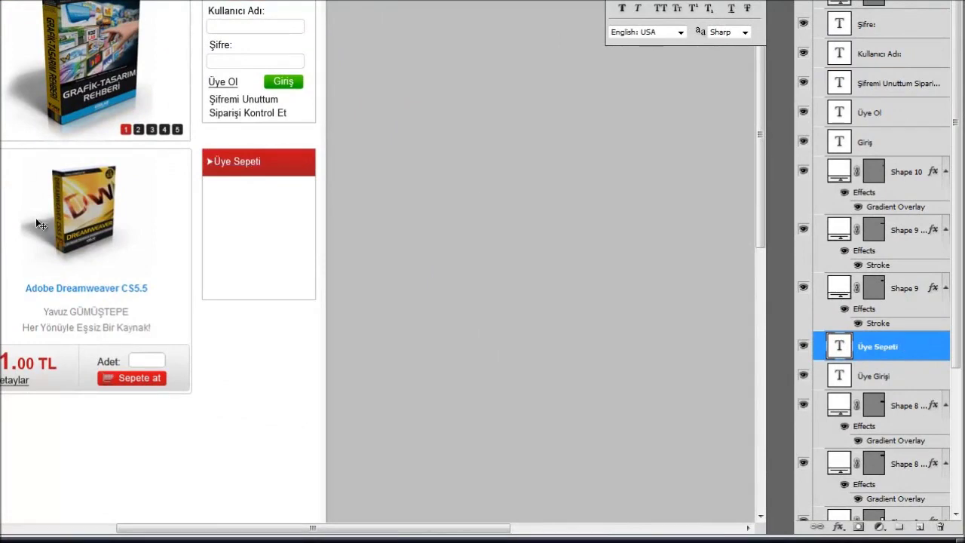
{"action": "left_click_drag", "start_coordinate": [185, 226], "coordinate": [244, 164]}
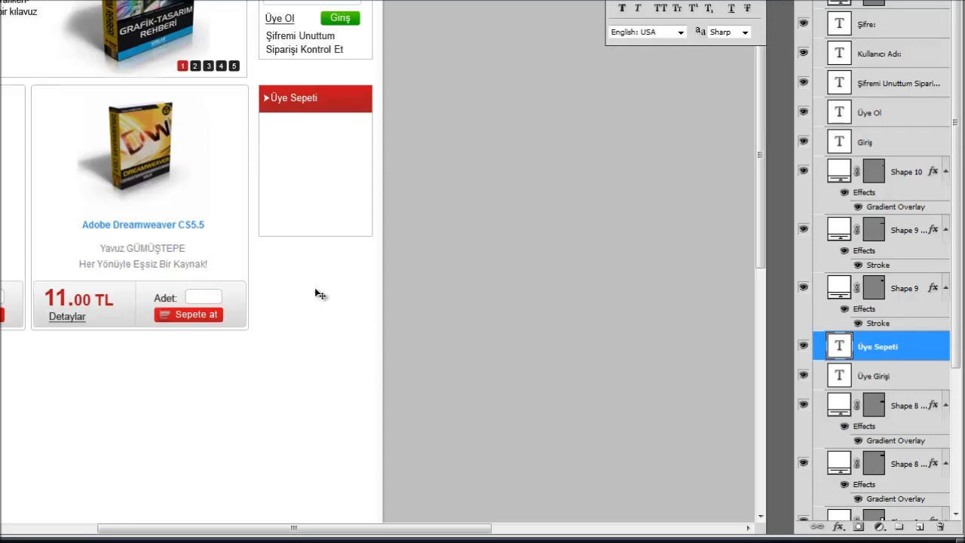
{"action": "left_click_drag", "start_coordinate": [210, 297], "coordinate": [309, 30]}
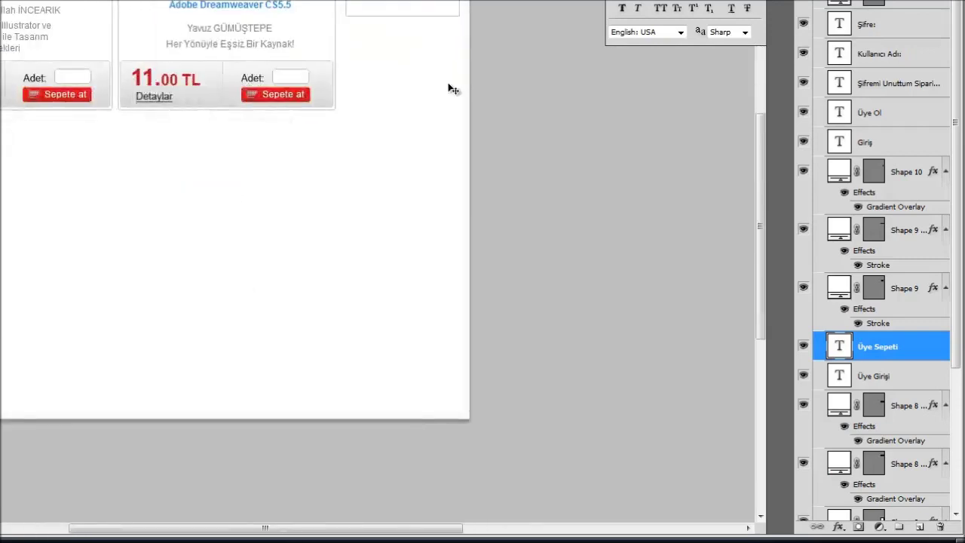